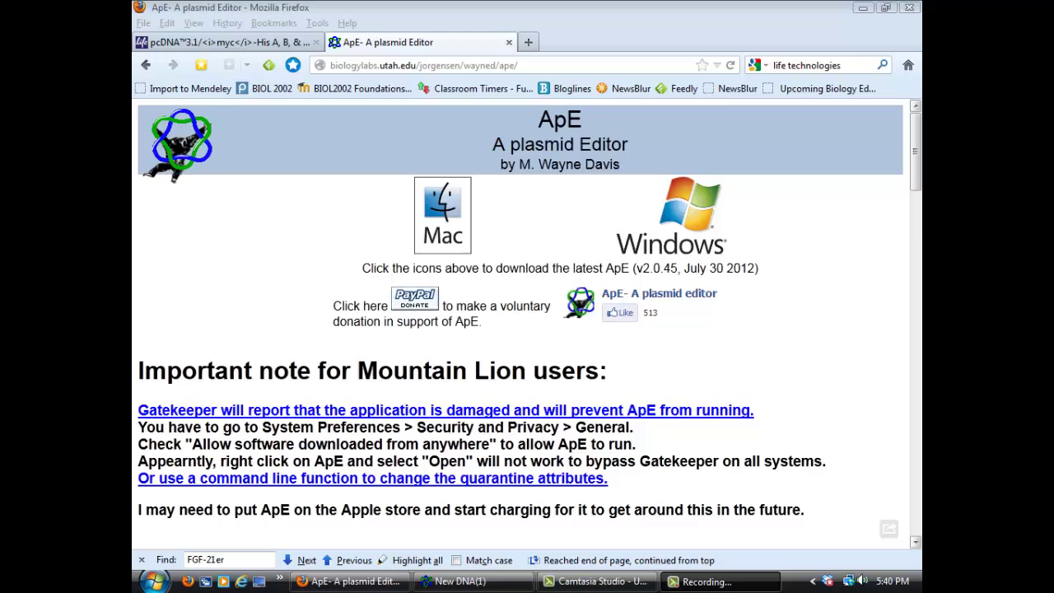
Look over the Mac and Windows downloads on the ApE web page, and switch to ApE's empty New DNA window.
left_click_drag(920, 132, 919, 127)
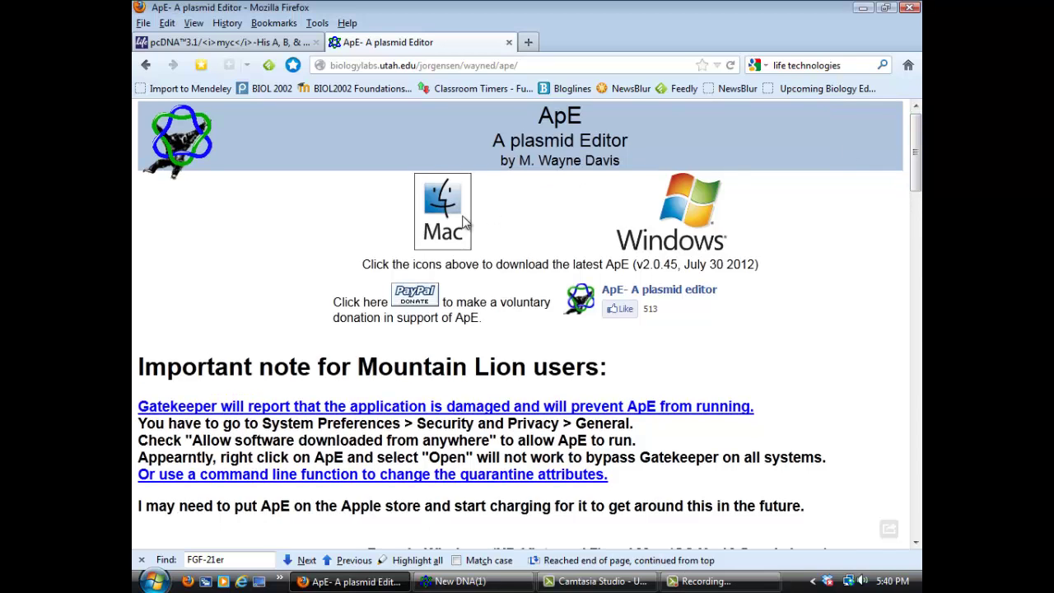
left_click(449, 239)
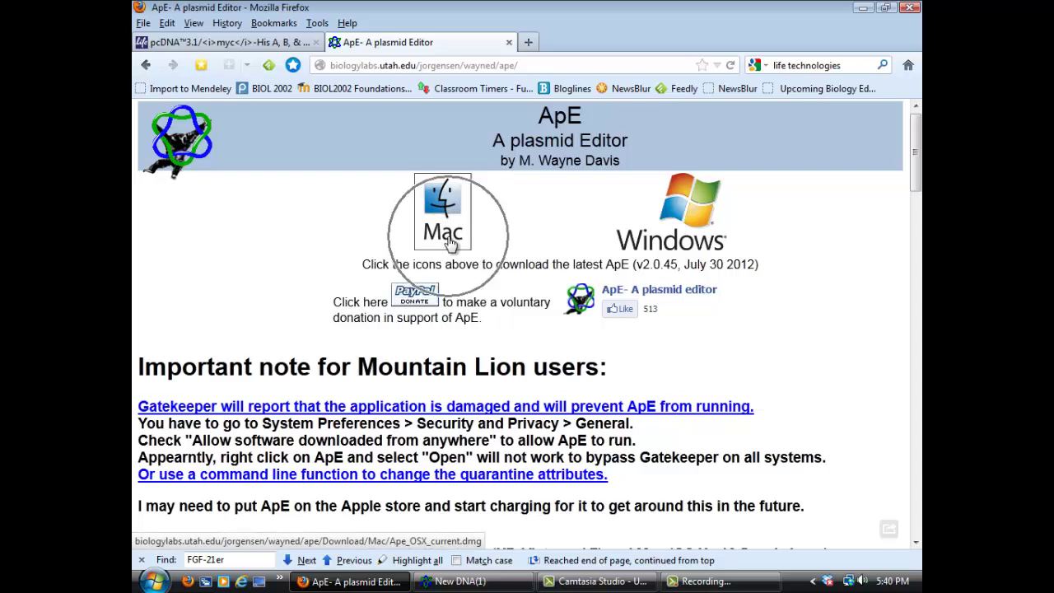
left_click(655, 224)
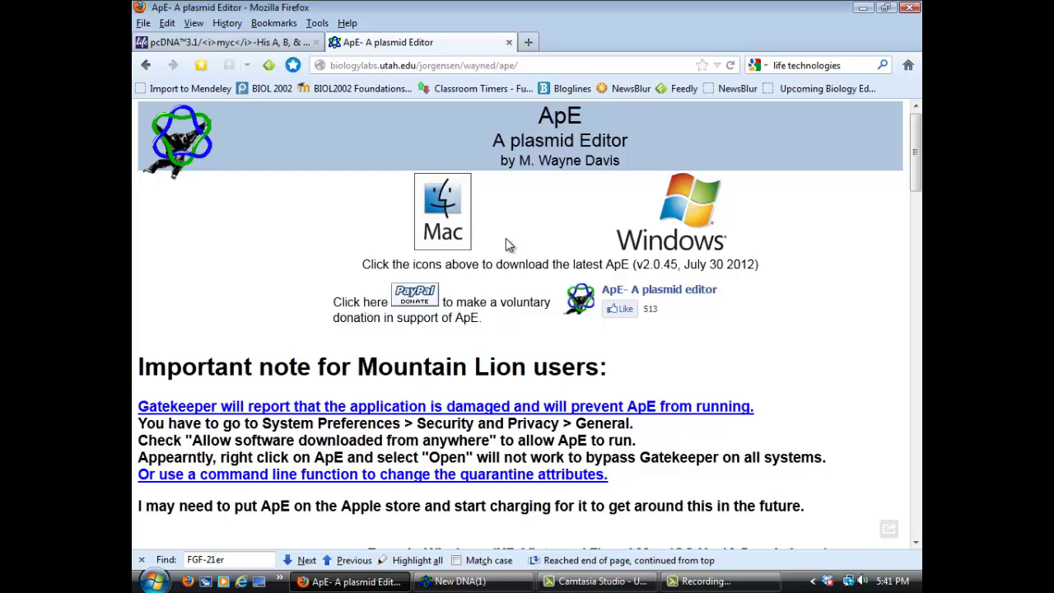
left_click(482, 582)
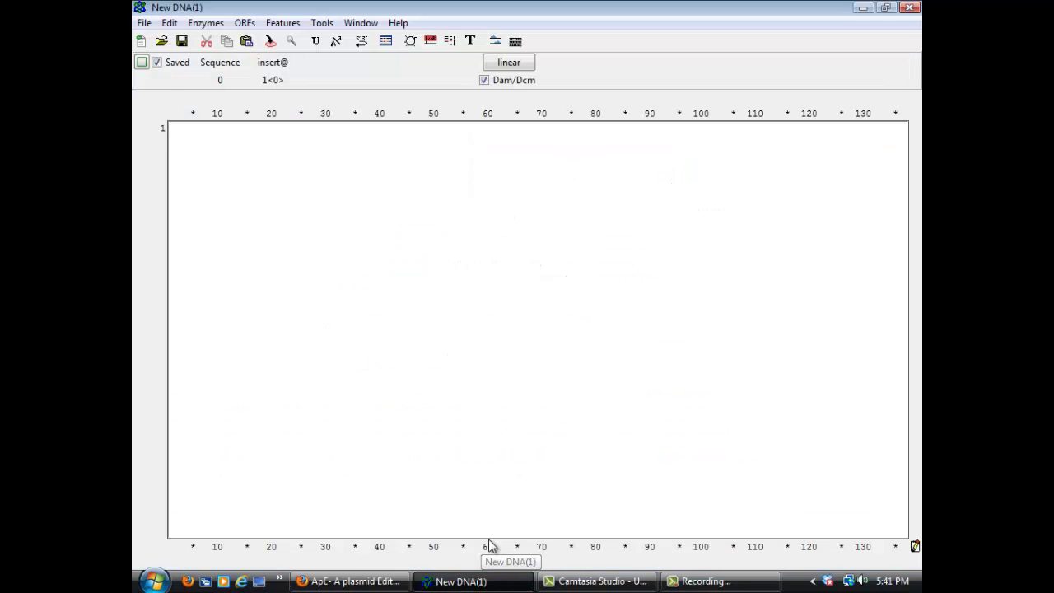
left_click(486, 511)
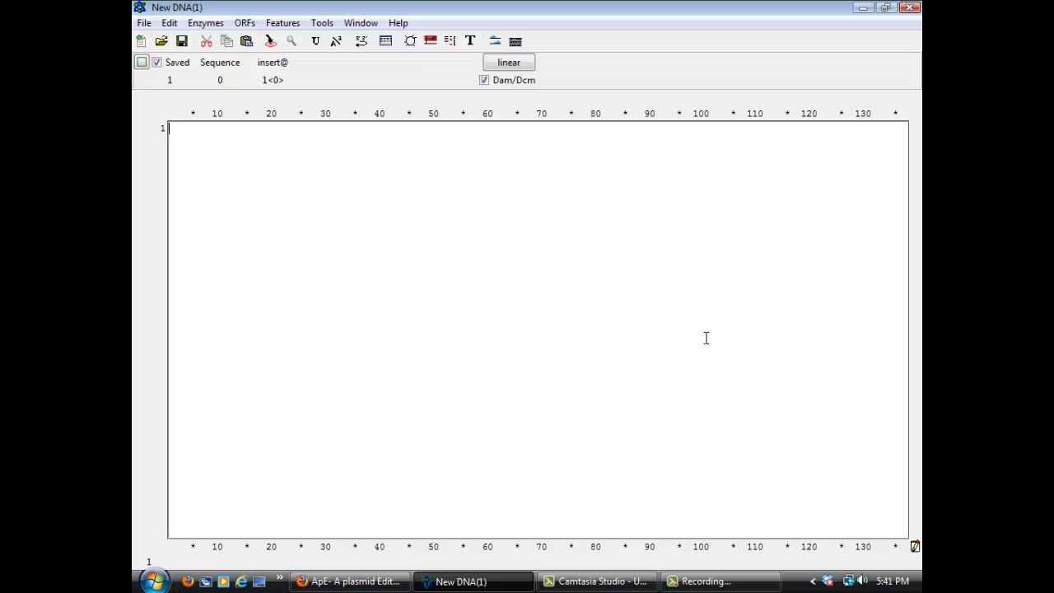
Switch to Firefox and review the pcDNA3.1/myc-His A, B, & C product page, from the description and specifications to the vector information table.
left_click(364, 585)
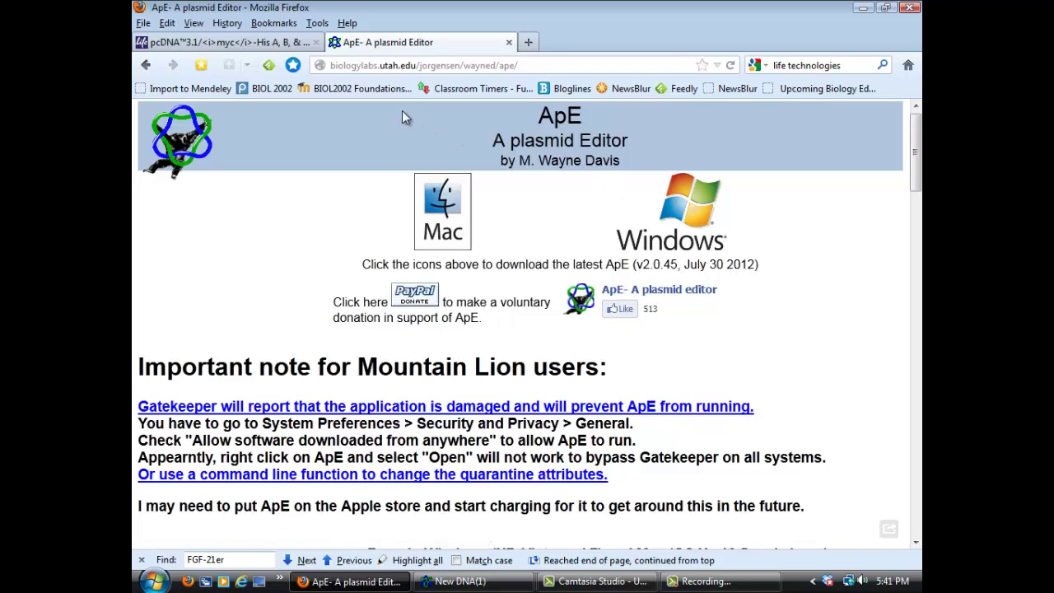
left_click(301, 48)
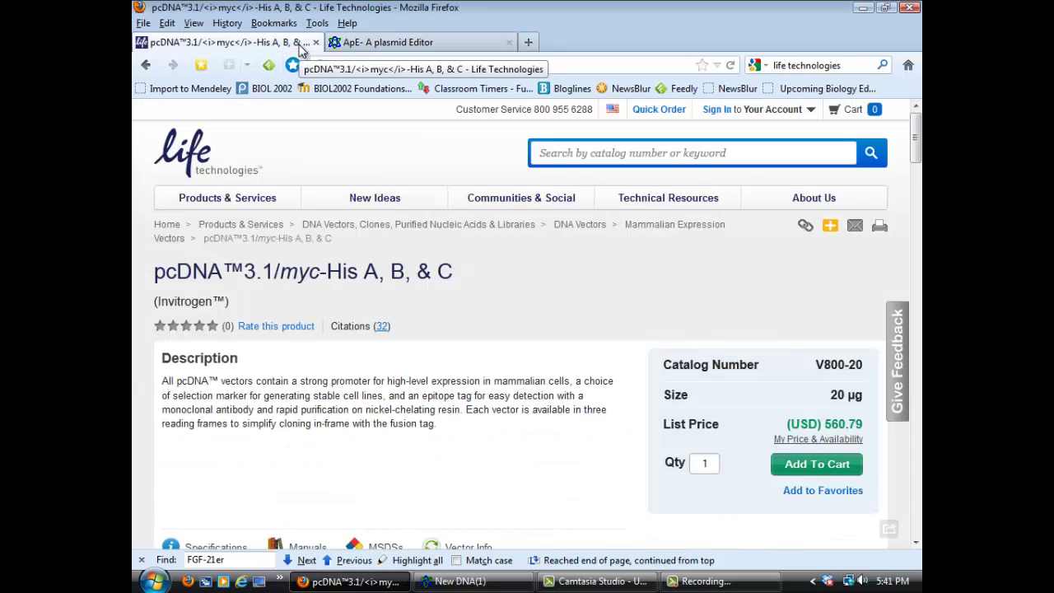
scroll(478, 318, "down", 2)
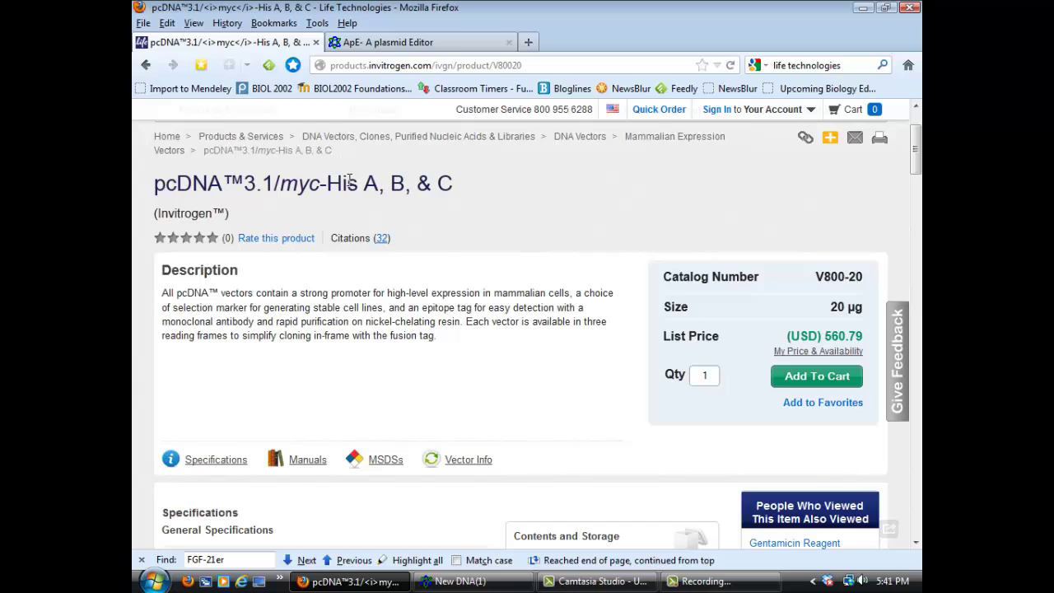
left_click_drag(359, 182, 280, 175)
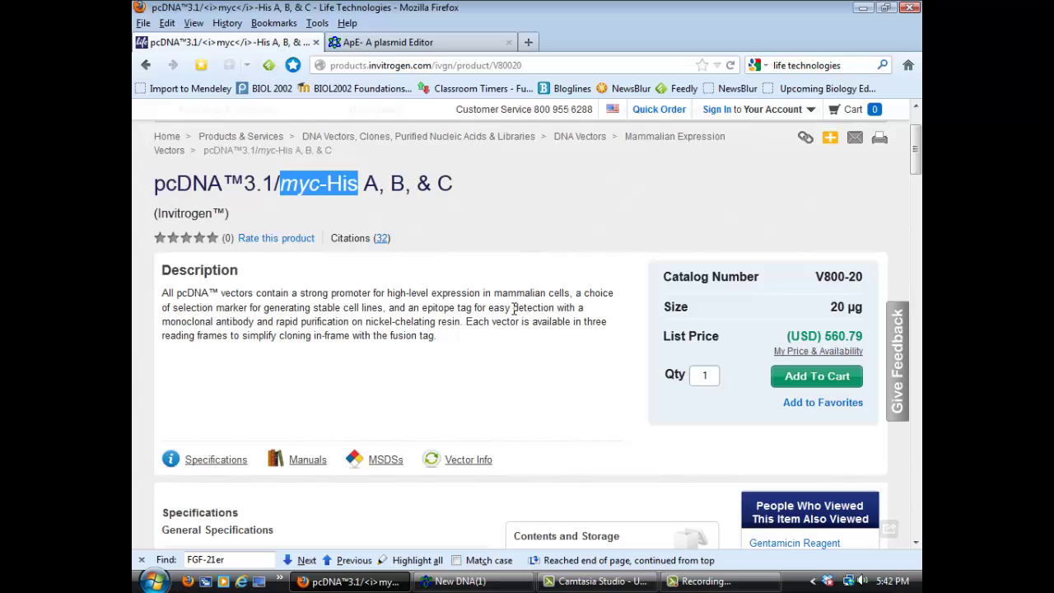
scroll(515, 308, "up", 2)
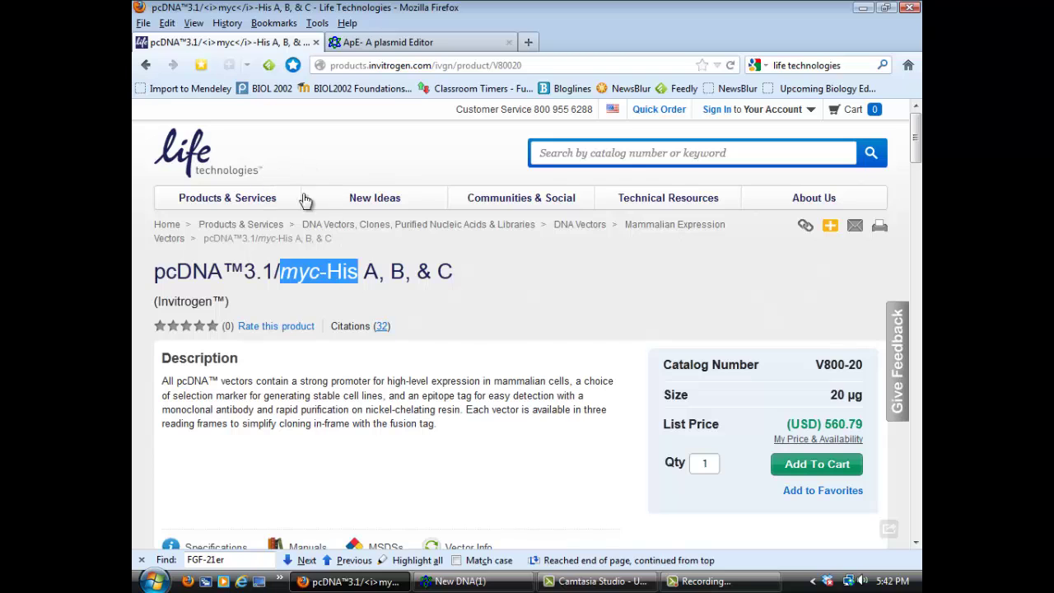
mouse_move(343, 205)
scroll(507, 400, "down", 3)
scroll(507, 404, "down", 2)
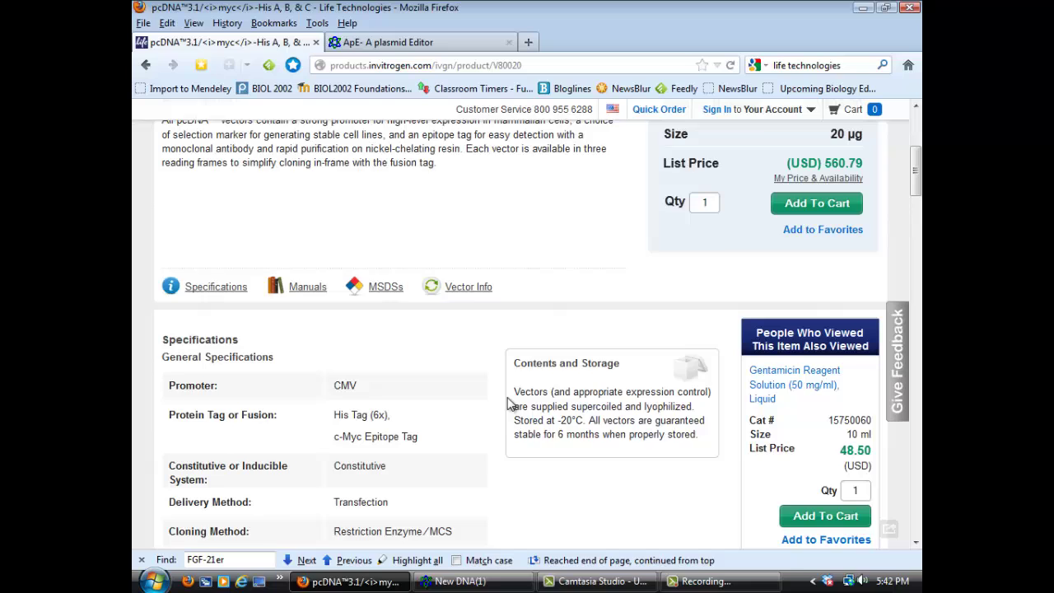
scroll(507, 404, "down", 2)
scroll(507, 403, "down", 4)
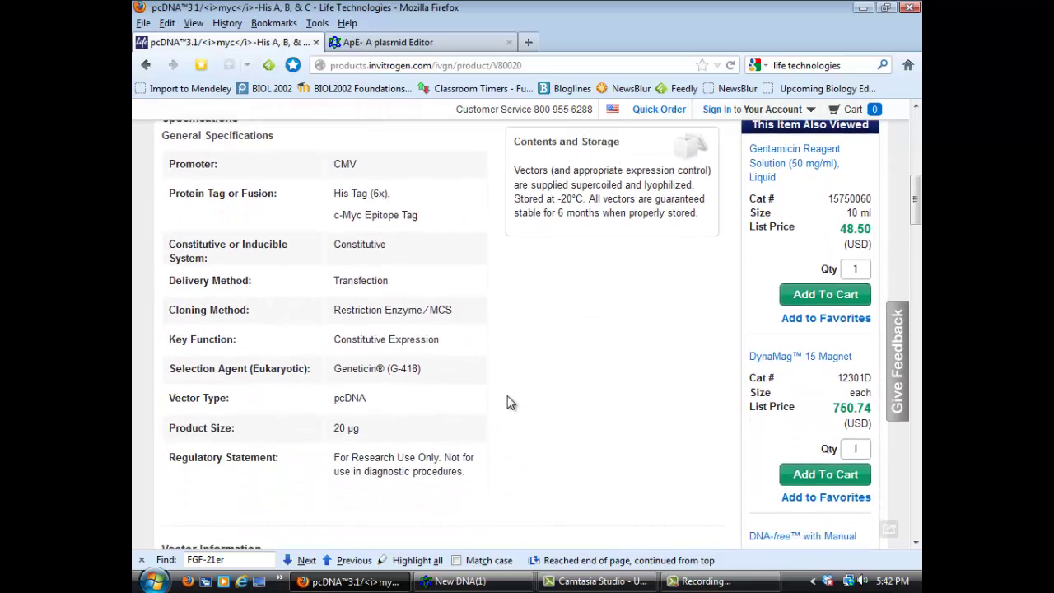
scroll(508, 400, "down", 2)
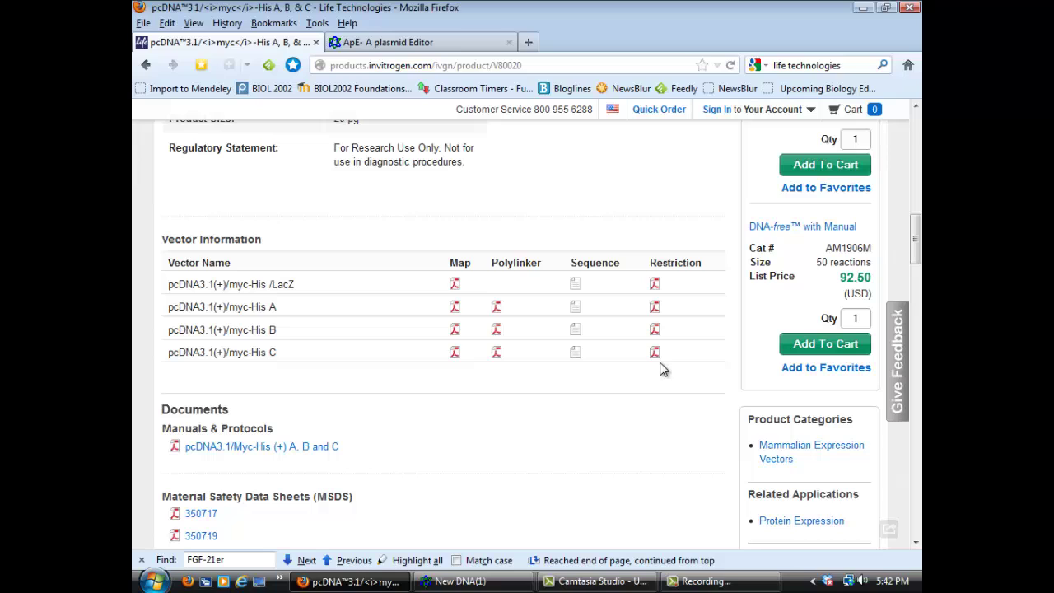
Open the map PDF for pcDNA3.1(+)/myc-His C in a new browser tab and bring it into view.
right_click(458, 364)
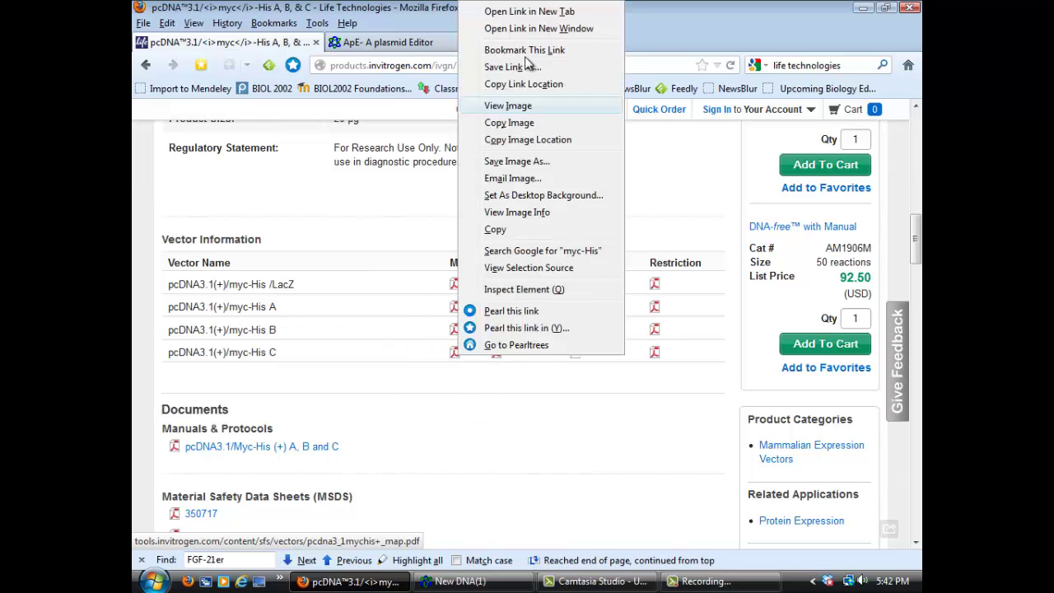
left_click(530, 12)
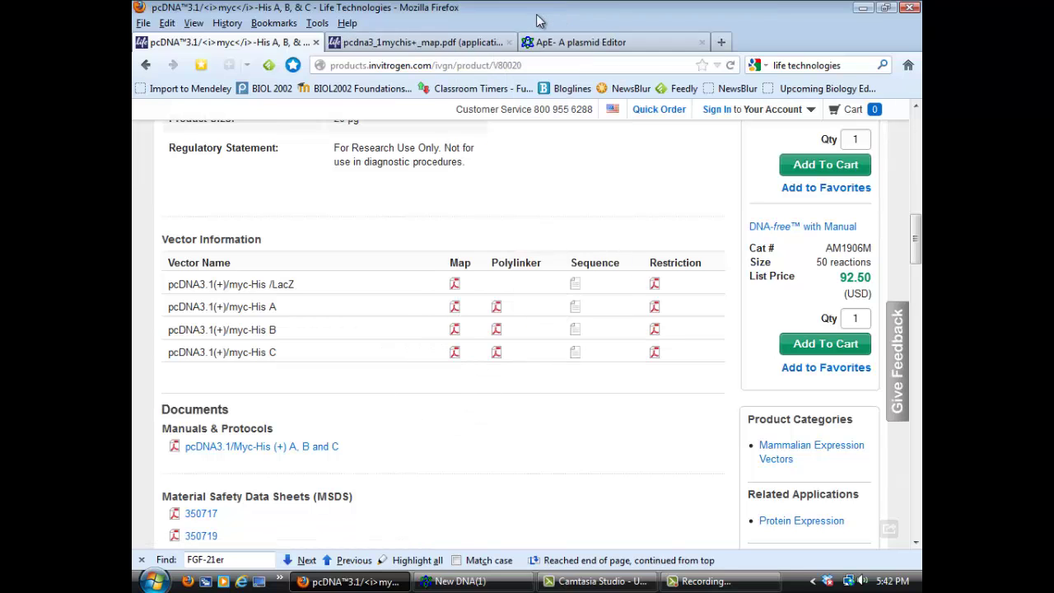
left_click(416, 43)
Examine the pcDNA3.1/myc-His map's epitope tags, cloning sites and resistance genes, plus the base positions listed in its comments.
scroll(692, 293, "down", 3)
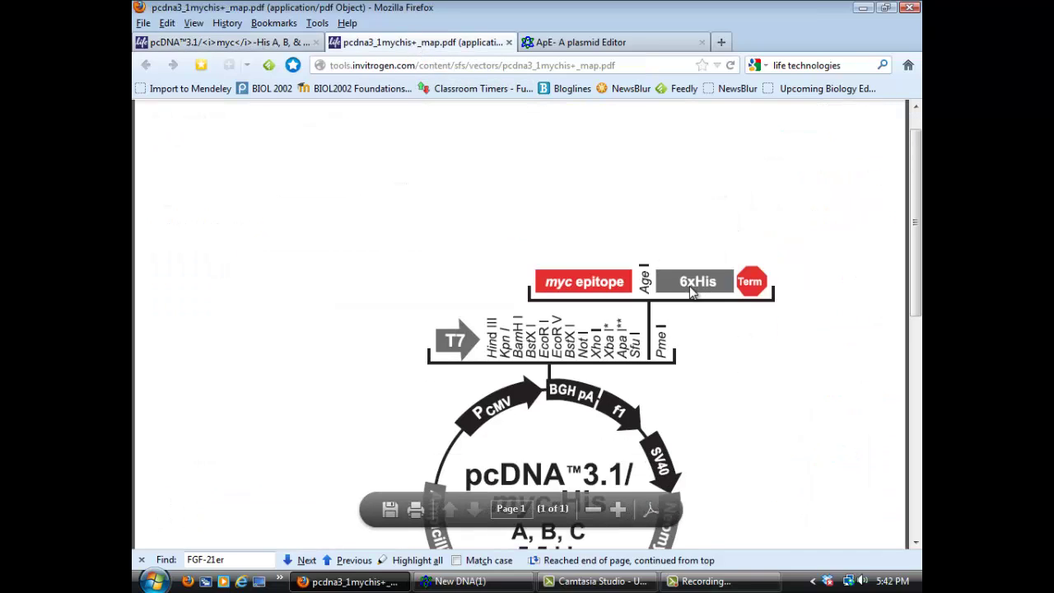
scroll(692, 297, "down", 1)
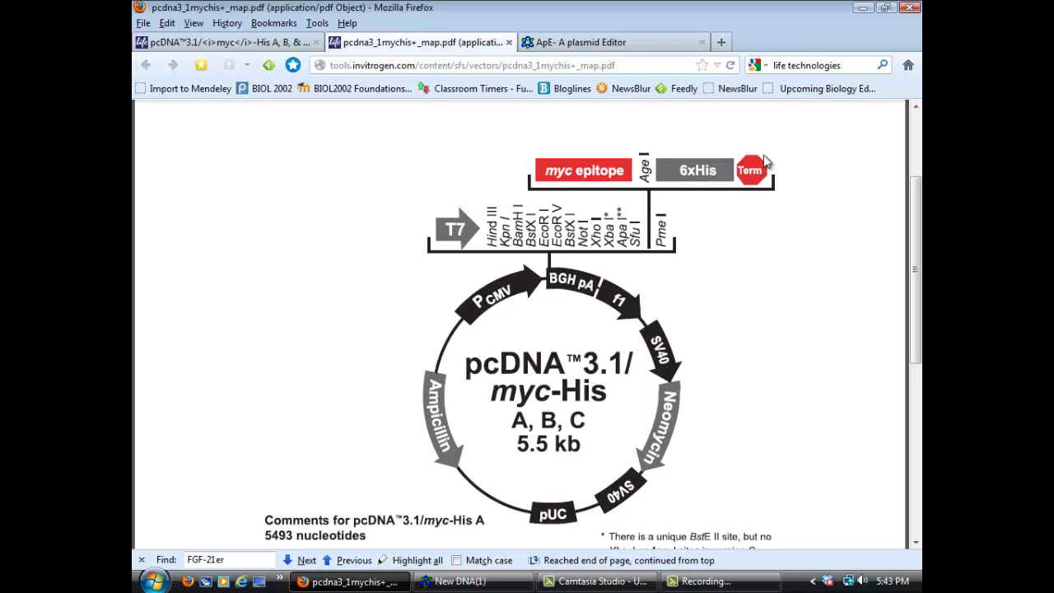
scroll(674, 264, "down", 1)
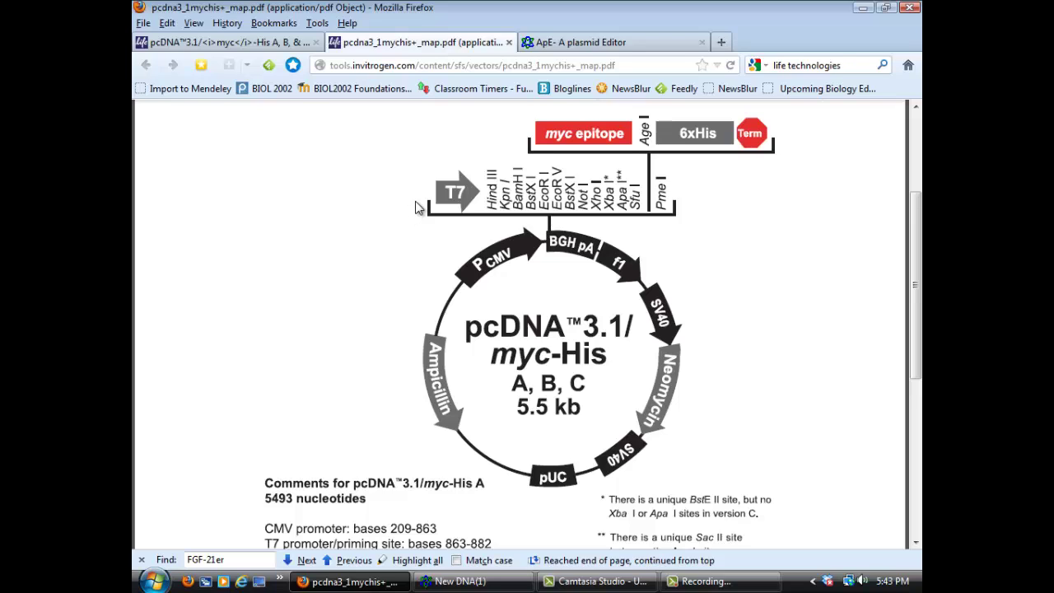
scroll(417, 206, "down", 1)
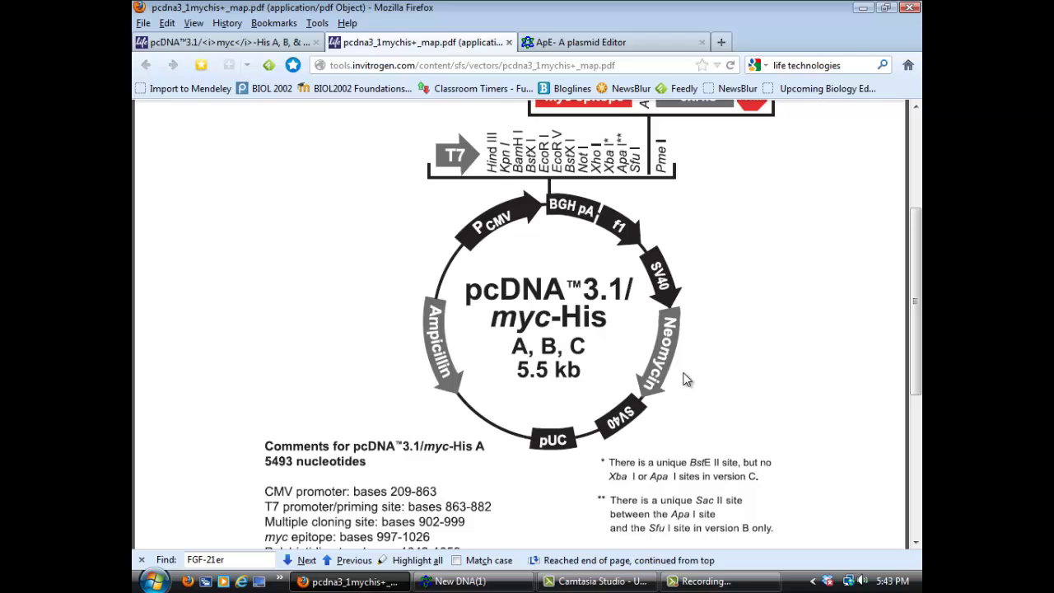
scroll(687, 379, "down", 1)
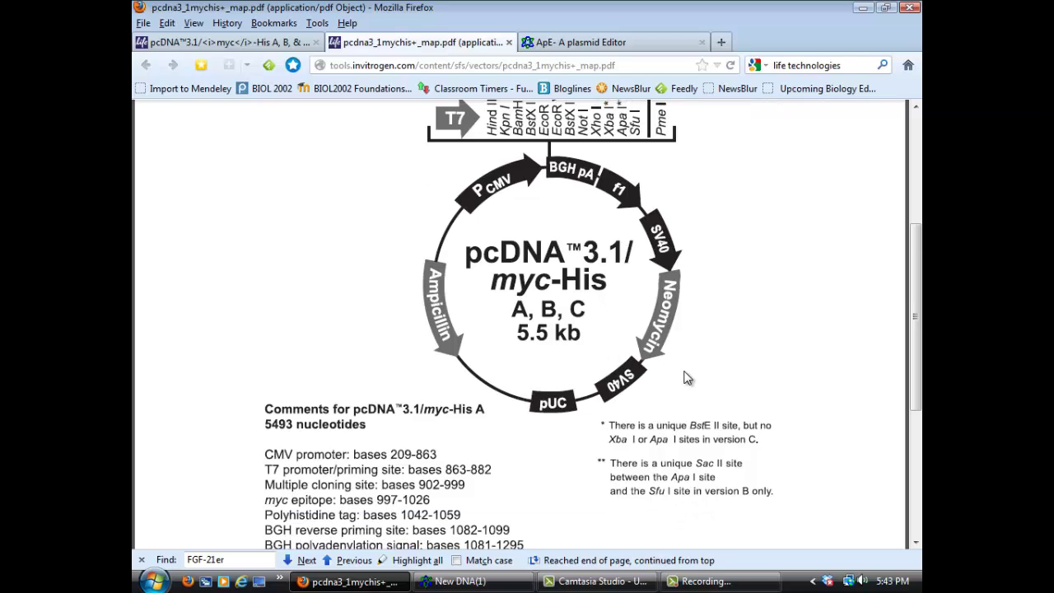
scroll(688, 374, "down", 1)
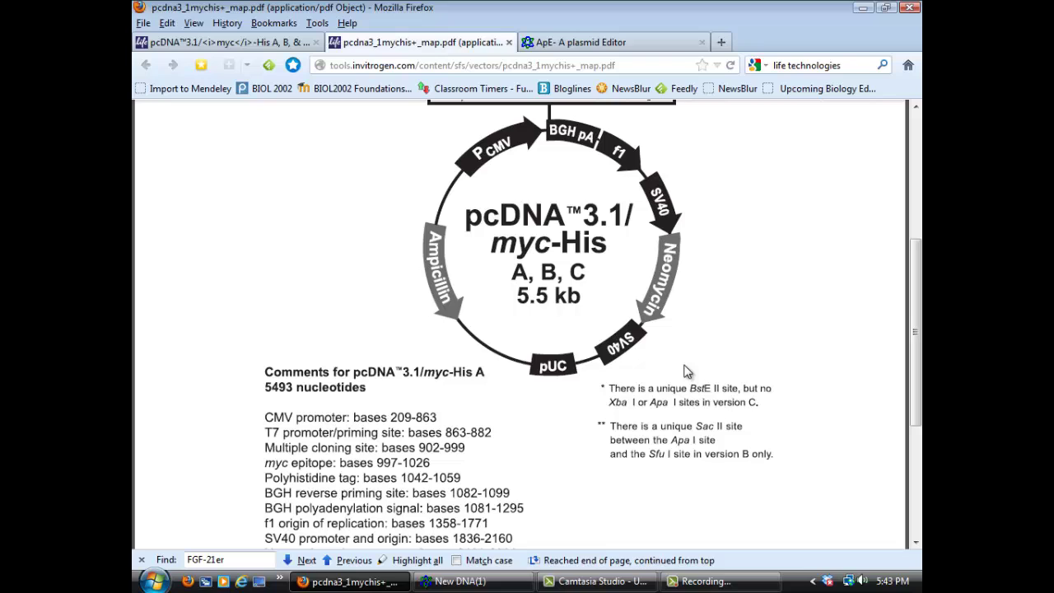
scroll(688, 372, "down", 1)
scroll(688, 370, "down", 2)
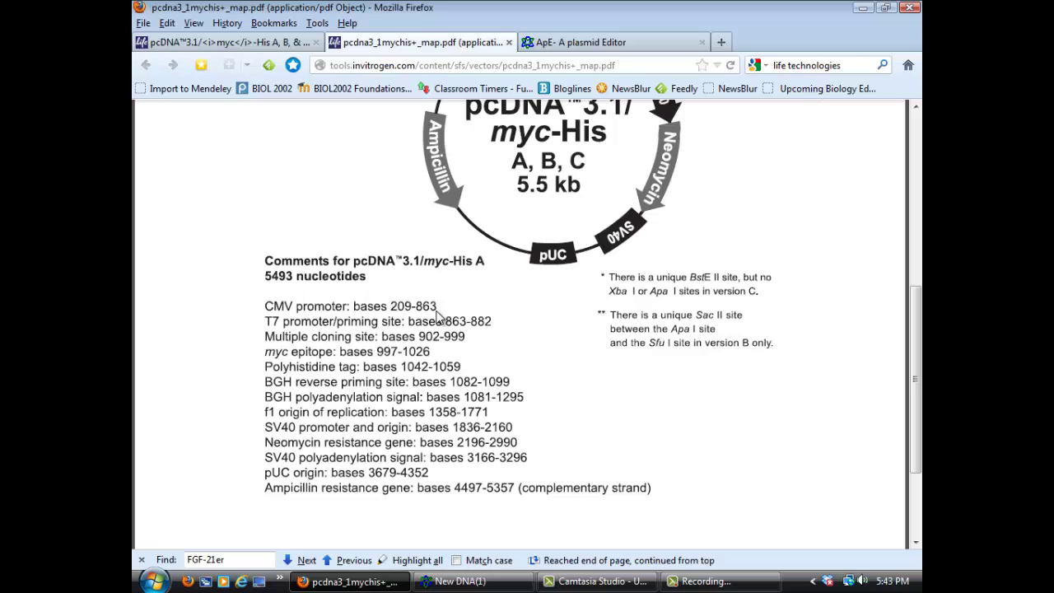
scroll(445, 321, "up", 3)
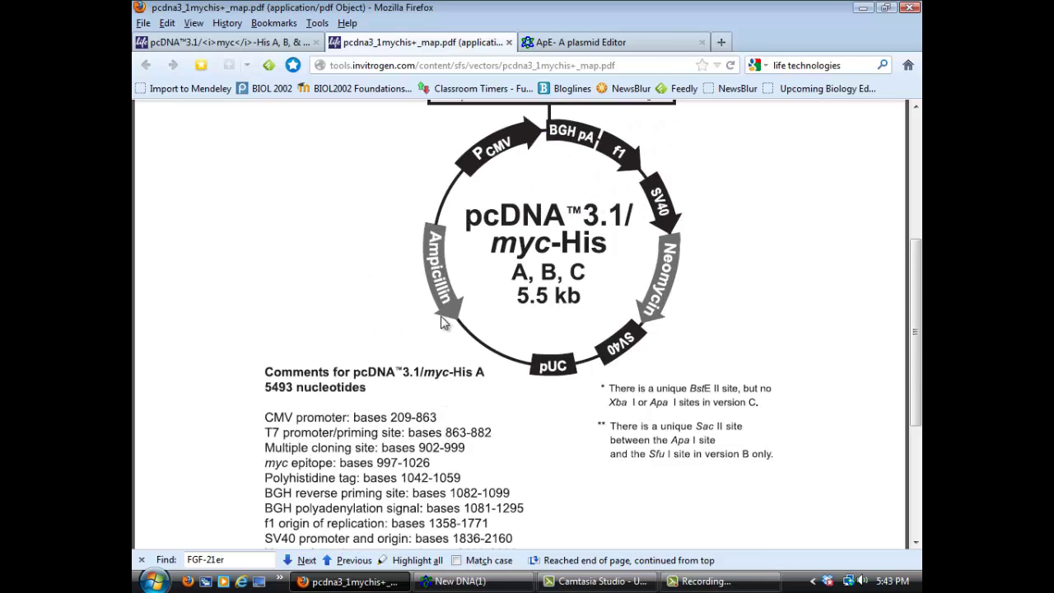
scroll(554, 320, "up", 1)
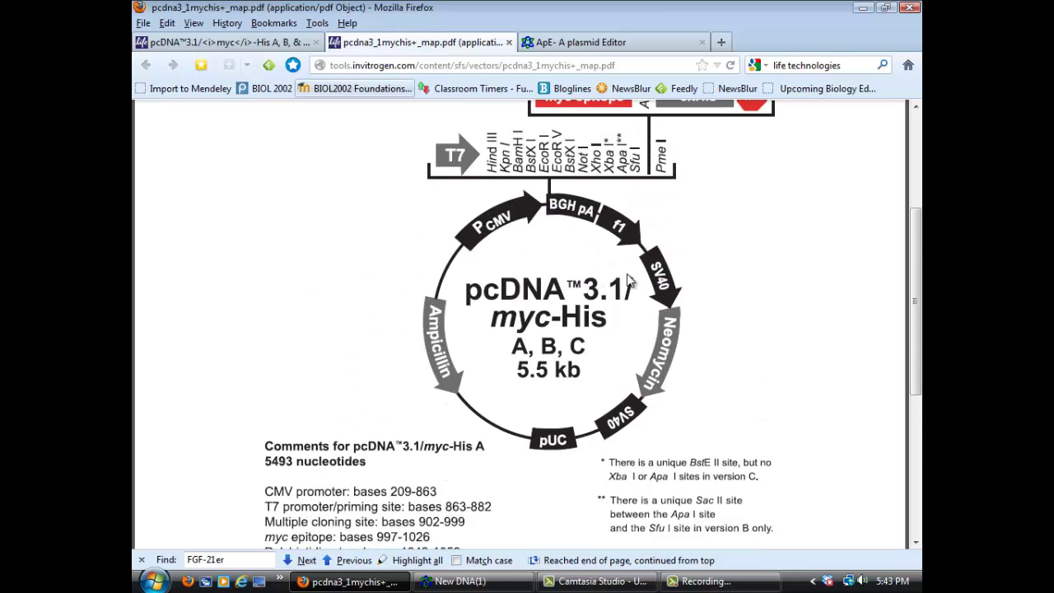
Open the polylinker PDF for pcDNA3.1(+)/myc-His C from the product page and examine its multiple cloning site sequence.
left_click(237, 42)
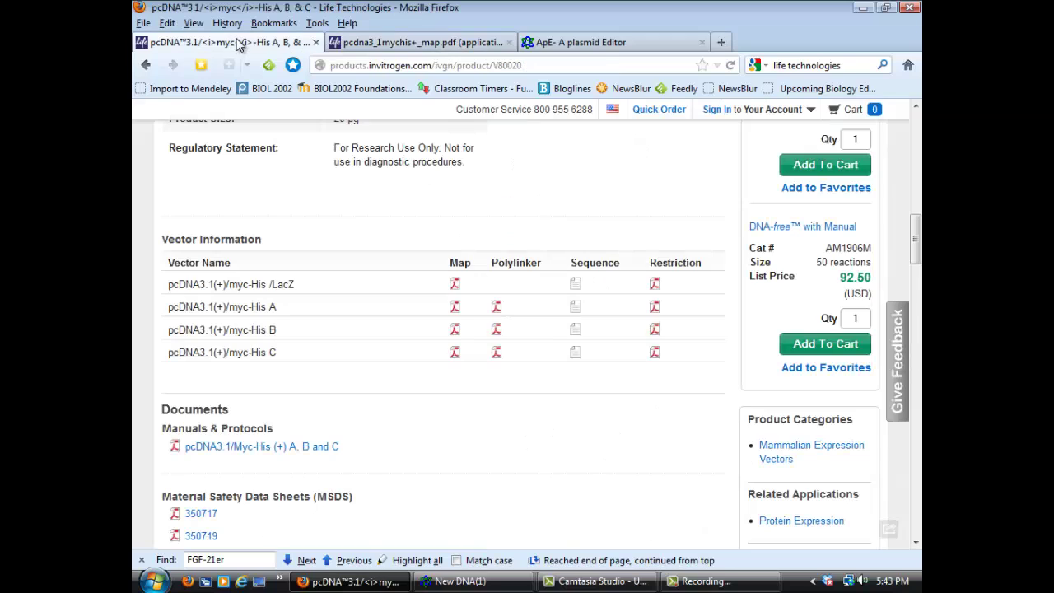
left_click(497, 354)
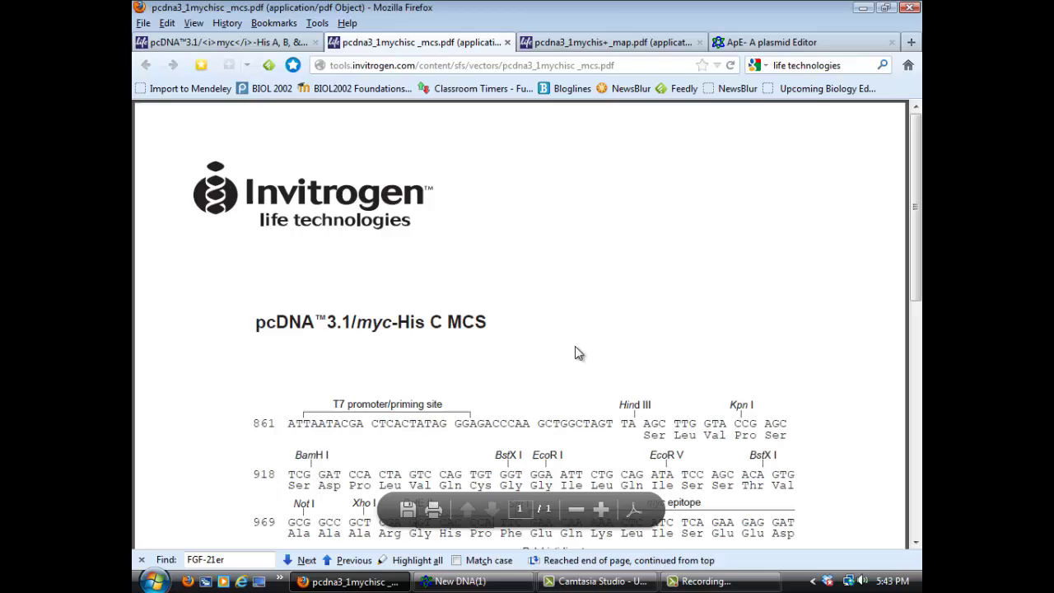
scroll(579, 354, "down", 3)
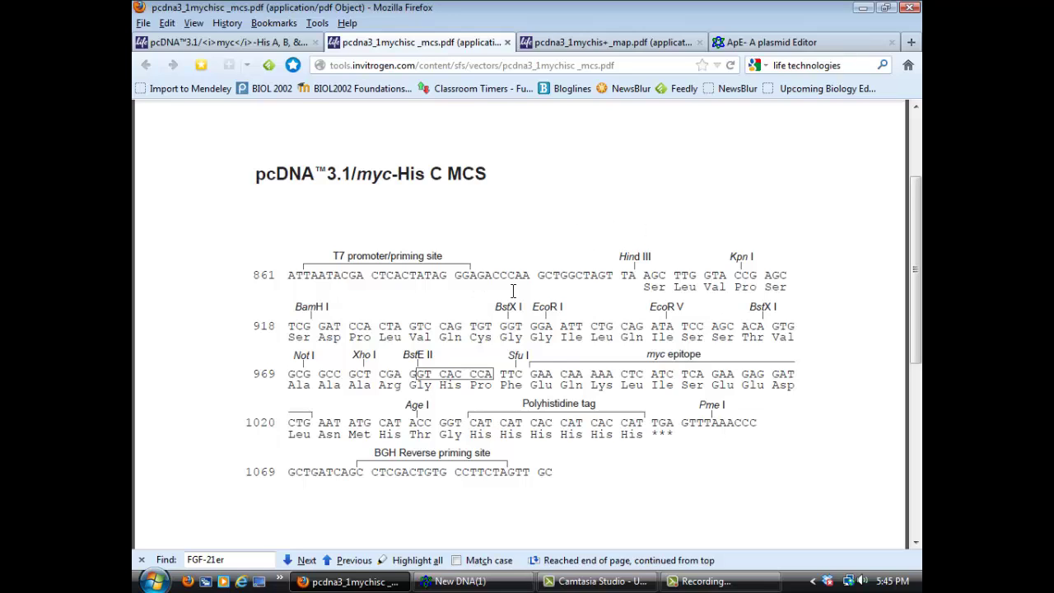
scroll(510, 291, "down", 1)
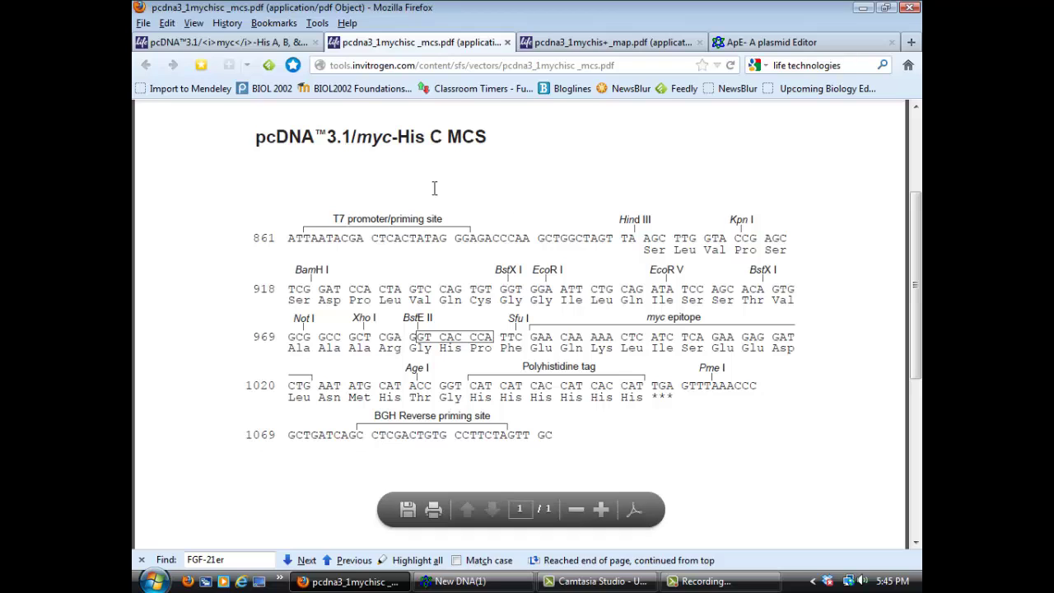
Open the restriction PDF for pcDNA3.1(+)/myc-His C and examine the cut counts and positions of enzymes such as AatI and AciI.
left_click(262, 44)
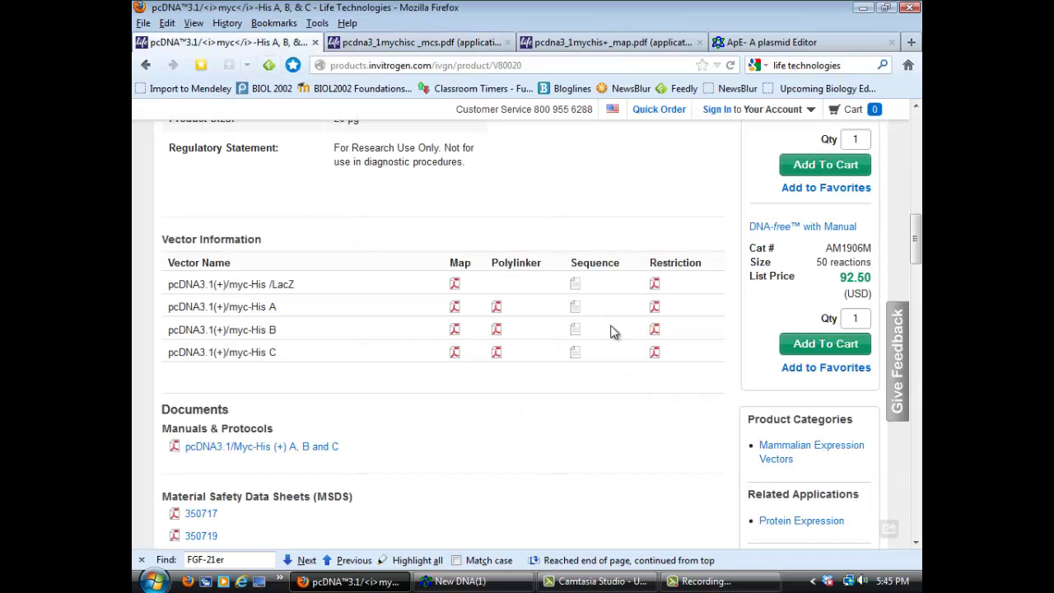
left_click(655, 352)
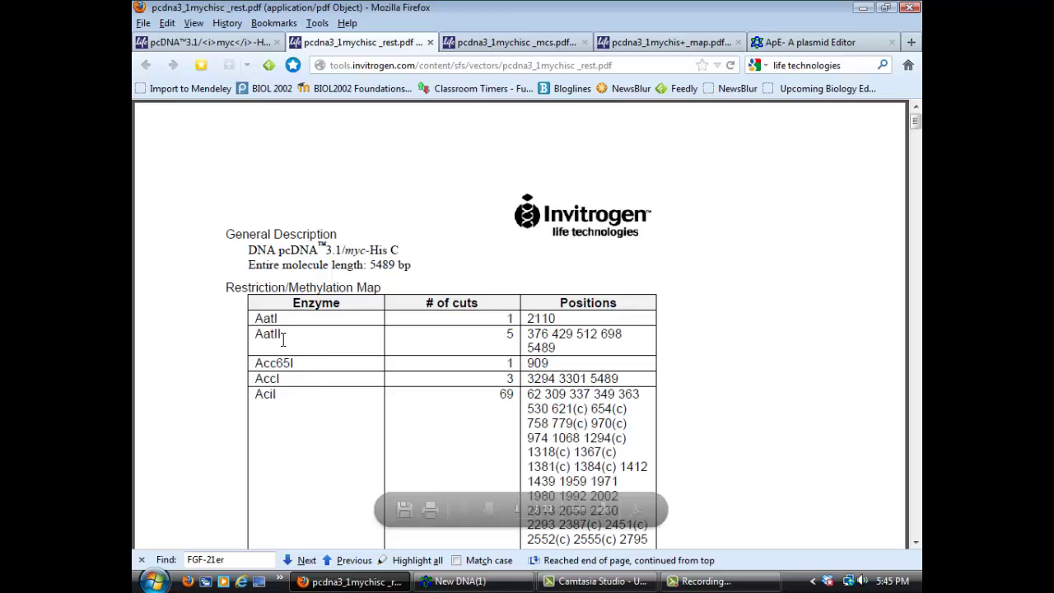
left_click_drag(255, 318, 277, 321)
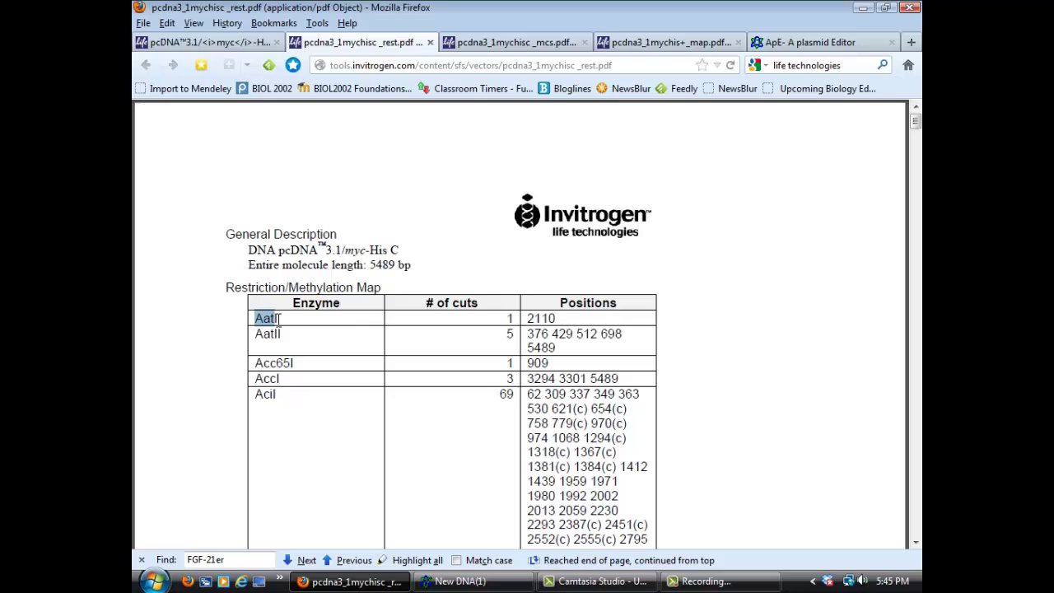
left_click(277, 318)
left_click_drag(276, 395, 256, 395)
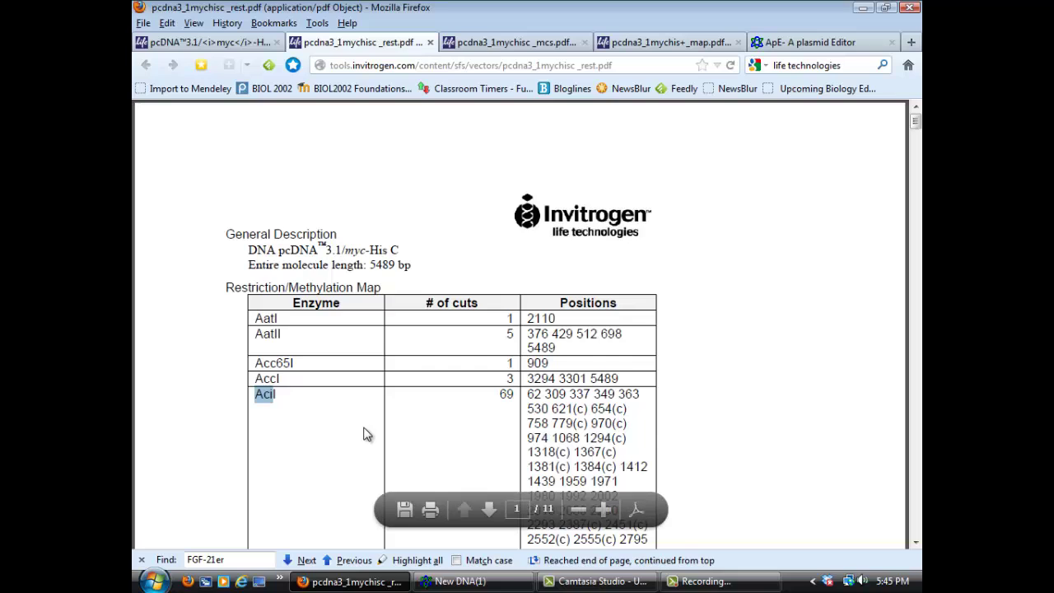
scroll(367, 435, "down", 2)
scroll(367, 435, "down", 4)
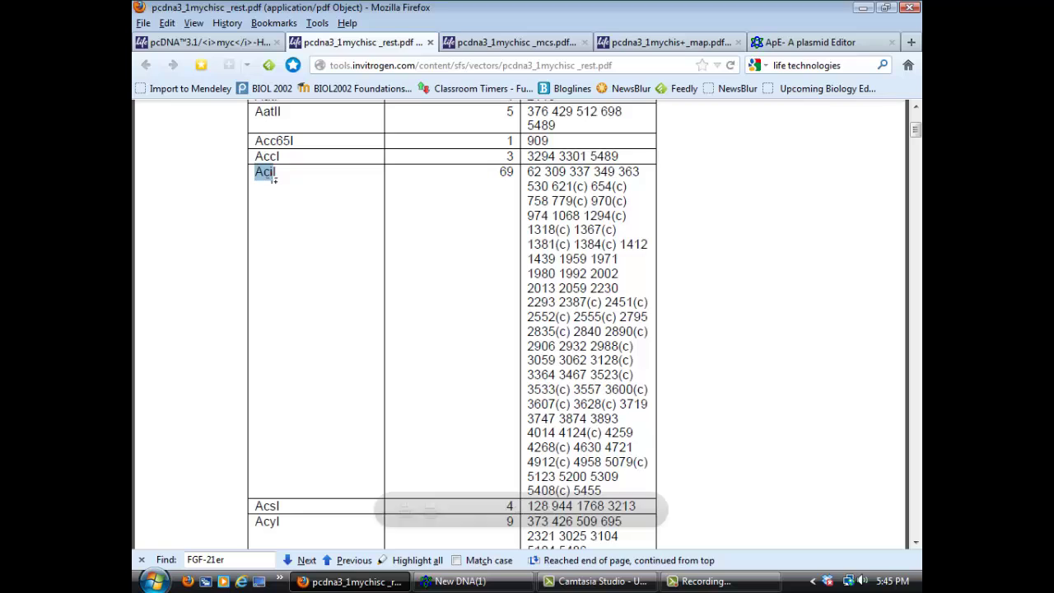
scroll(275, 215, "up", 1)
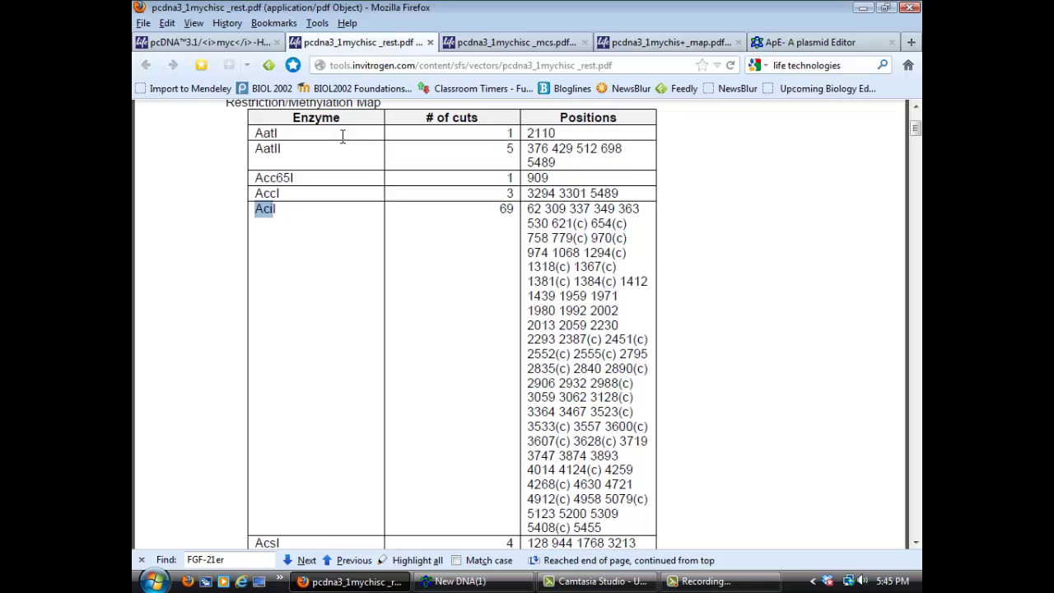
scroll(539, 303, "up", 3)
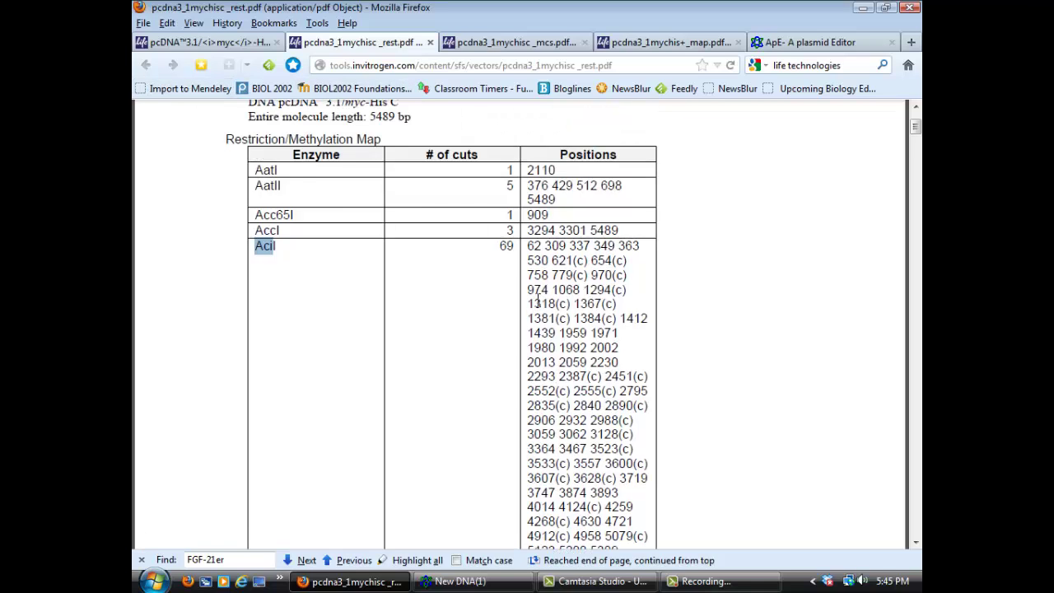
Open the sequence text file for pcDNA3.1(+)/myc-His C from the product page and select its entire contents for copying.
left_click(227, 46)
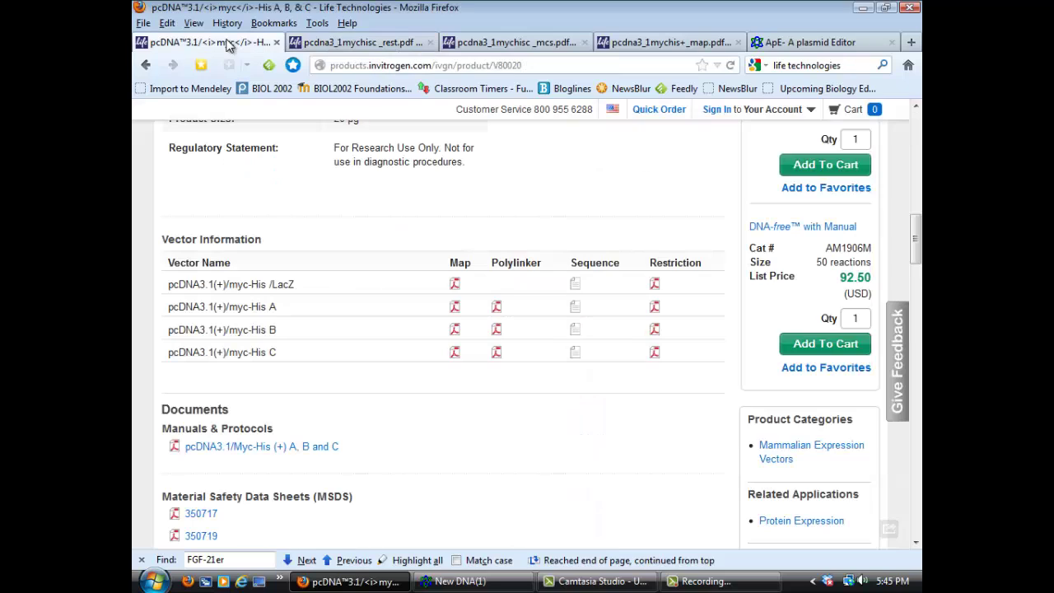
left_click(575, 354)
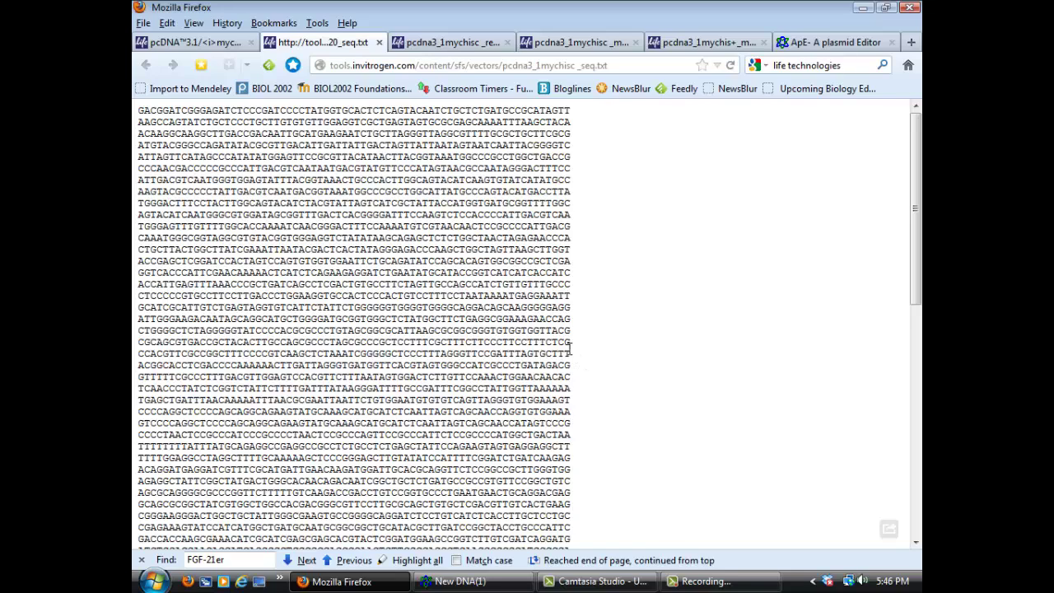
left_click_drag(144, 111, 341, 227)
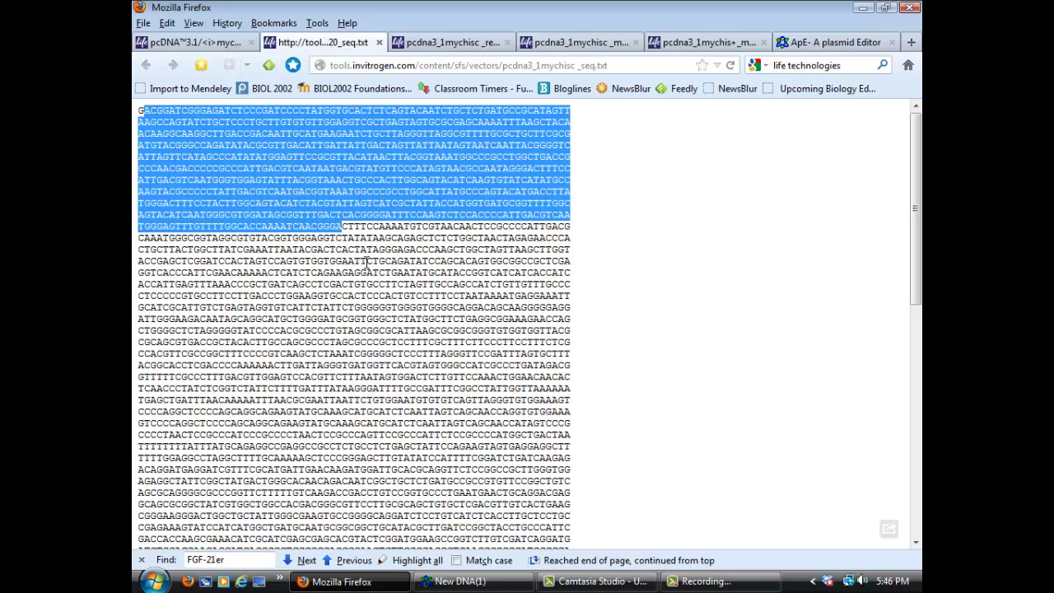
key("ctrl+a")
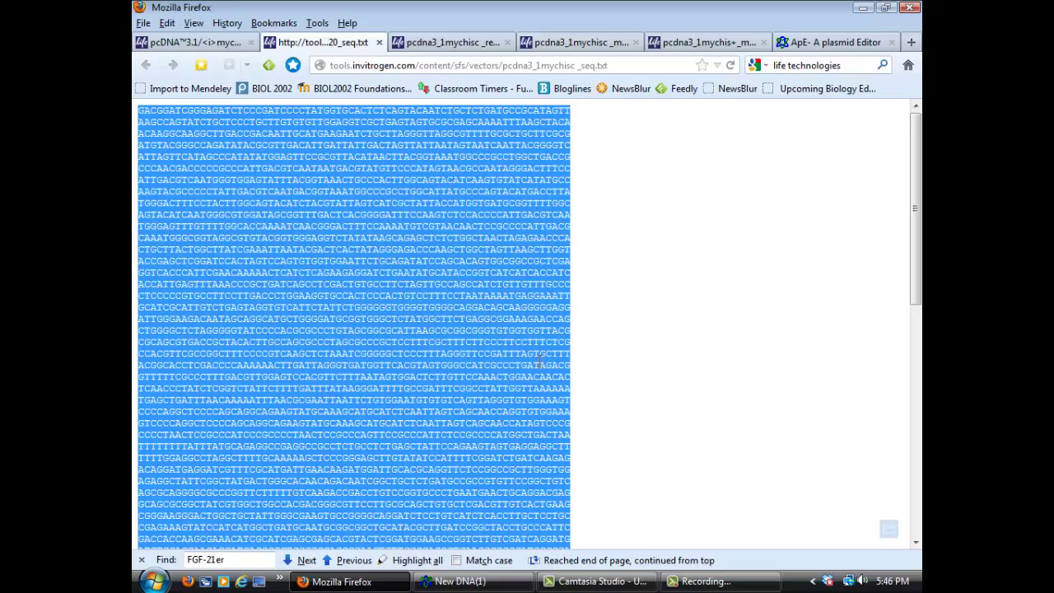
Switch to ApE and paste the copied vector sequence into the empty DNA document, removing the disallowed characters.
left_click(511, 581)
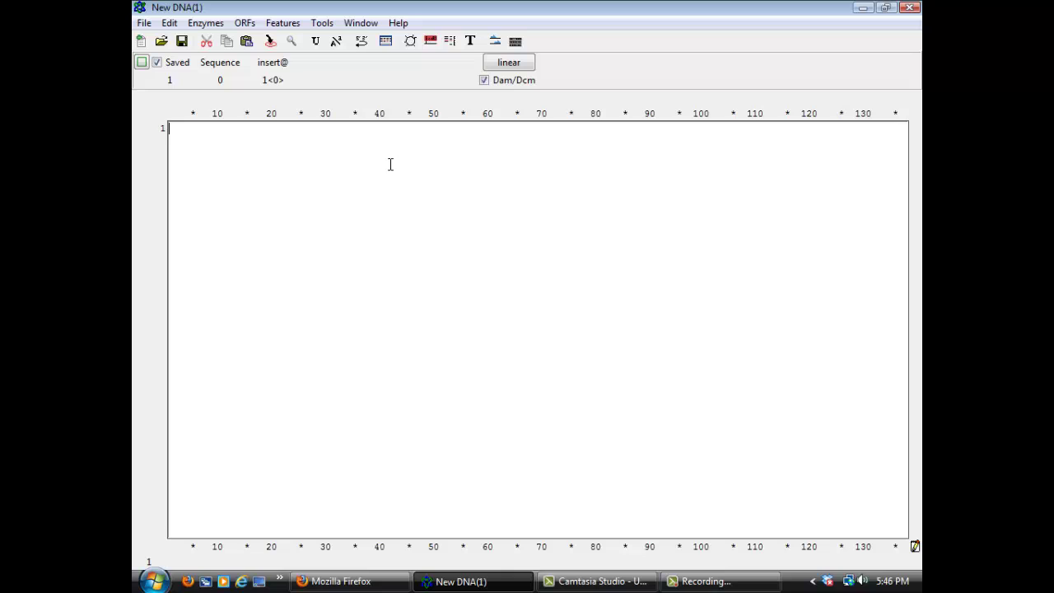
key("ctrl+v")
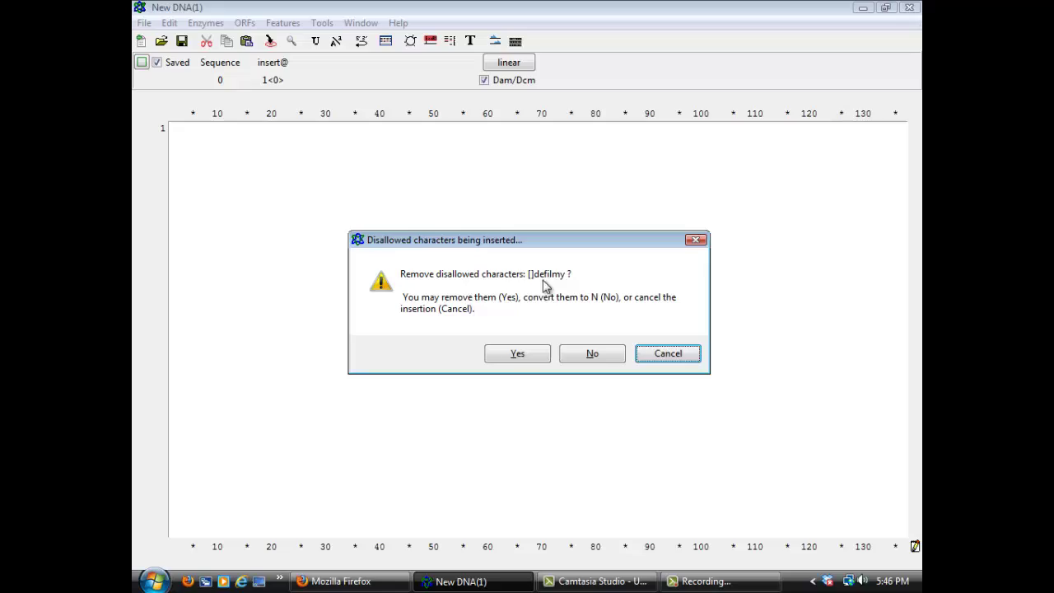
left_click(520, 355)
left_click(520, 379)
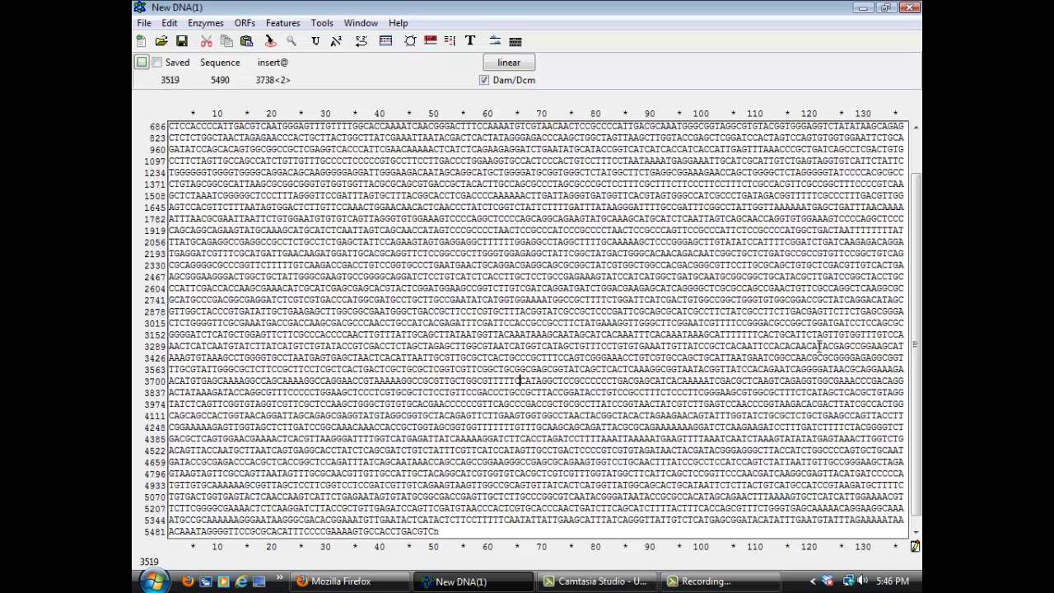
Look over the pasted vector sequence from its start and change the molecule from linear to circular.
left_click_drag(917, 333, 916, 293)
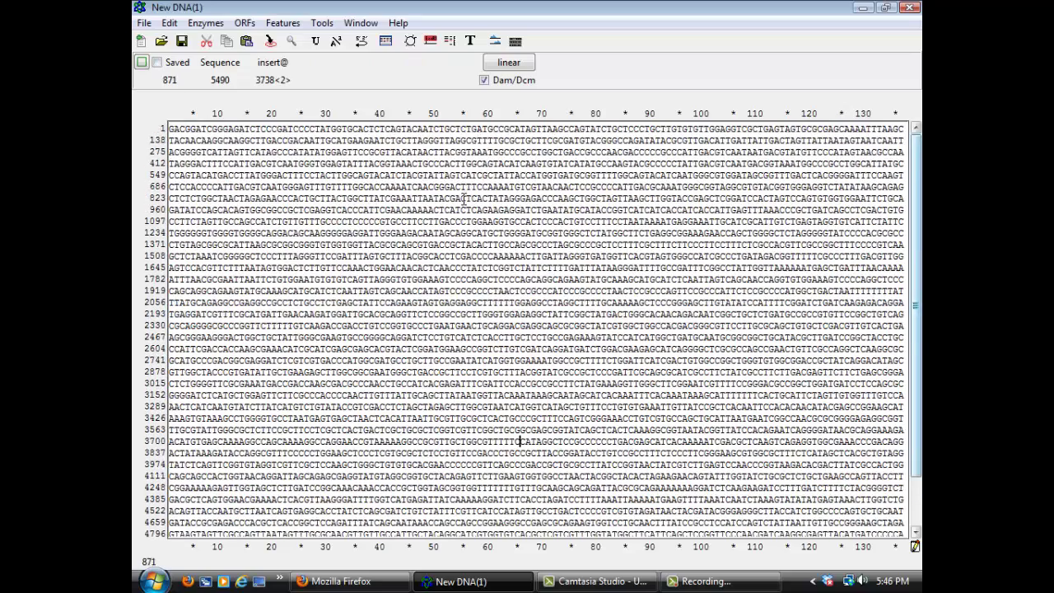
scroll(465, 199, "down", 5)
scroll(395, 169, "up", 5)
left_click(170, 23)
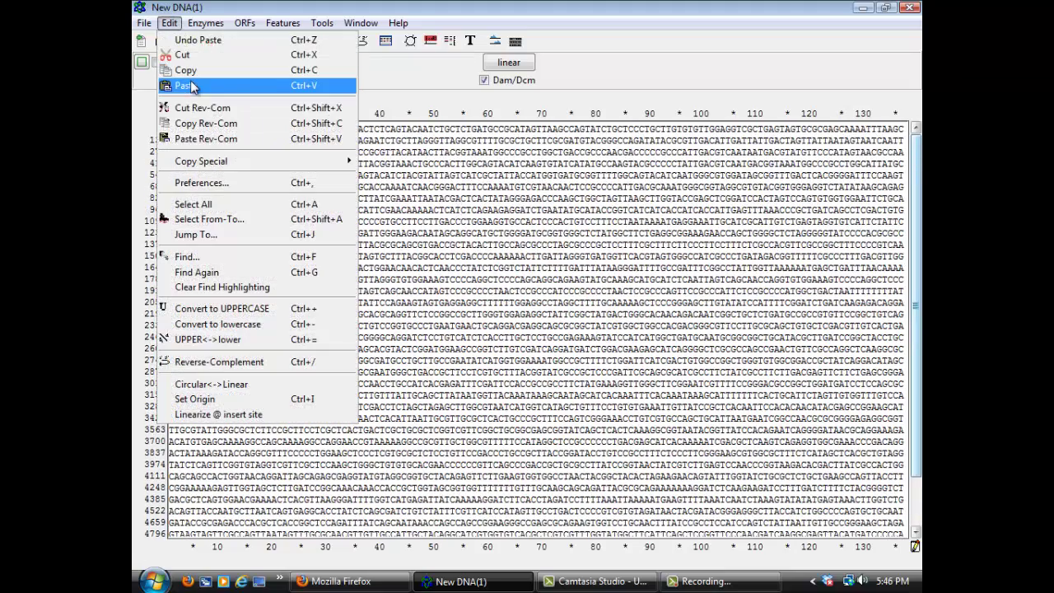
left_click(595, 199)
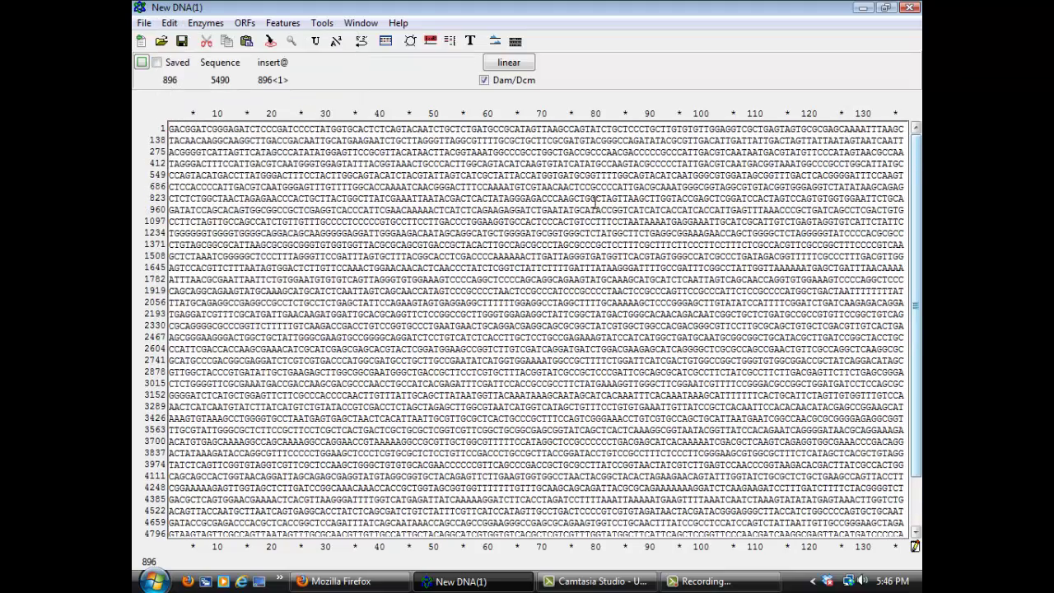
left_click(517, 68)
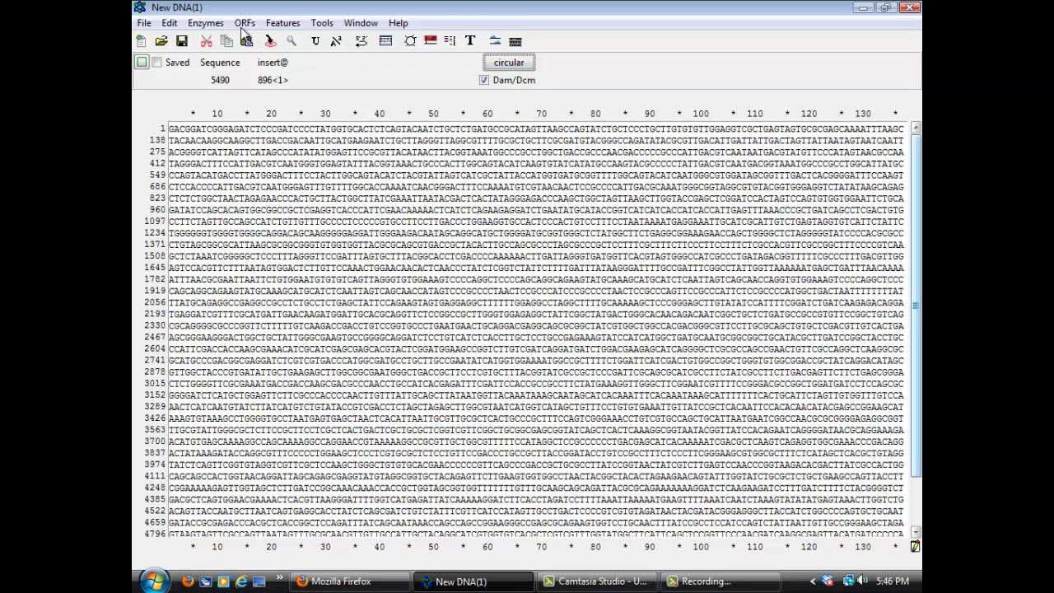
Generate a graphic map of the circular plasmid, examine its restriction sites around the circle, and close the map.
left_click(177, 25)
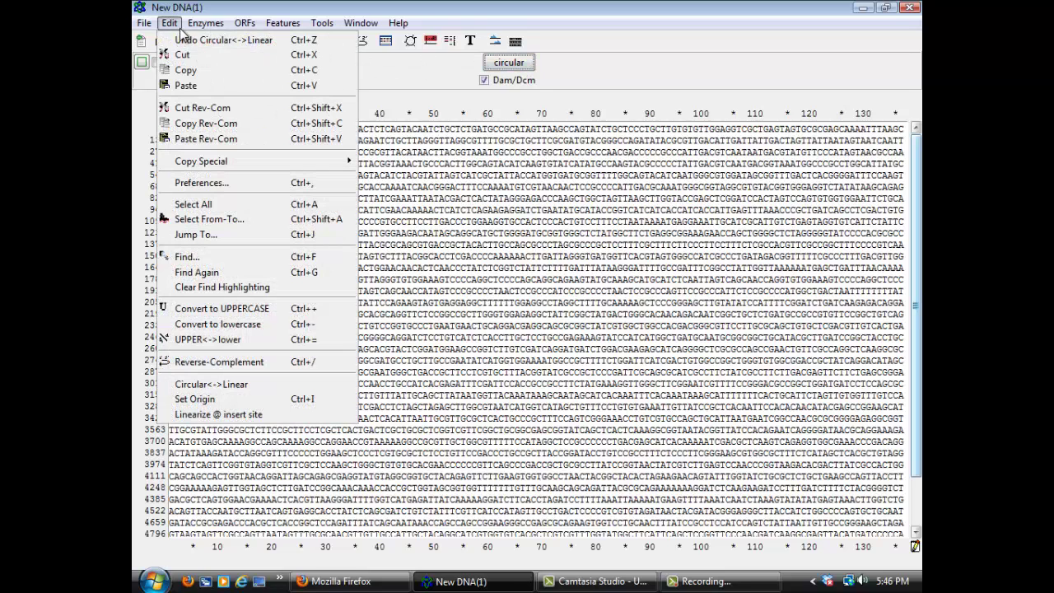
mouse_move(204, 26)
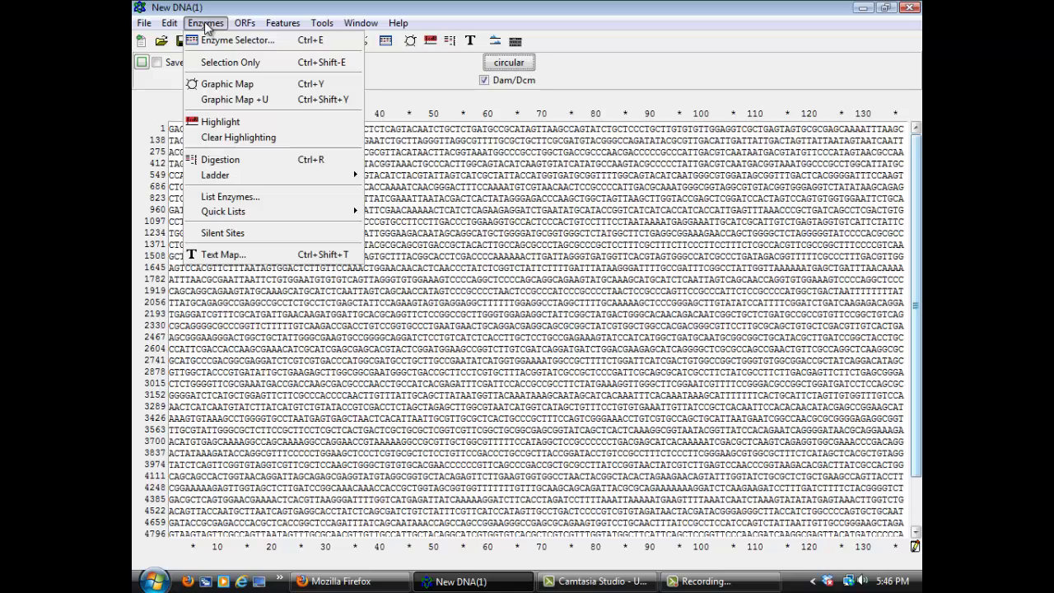
left_click(228, 85)
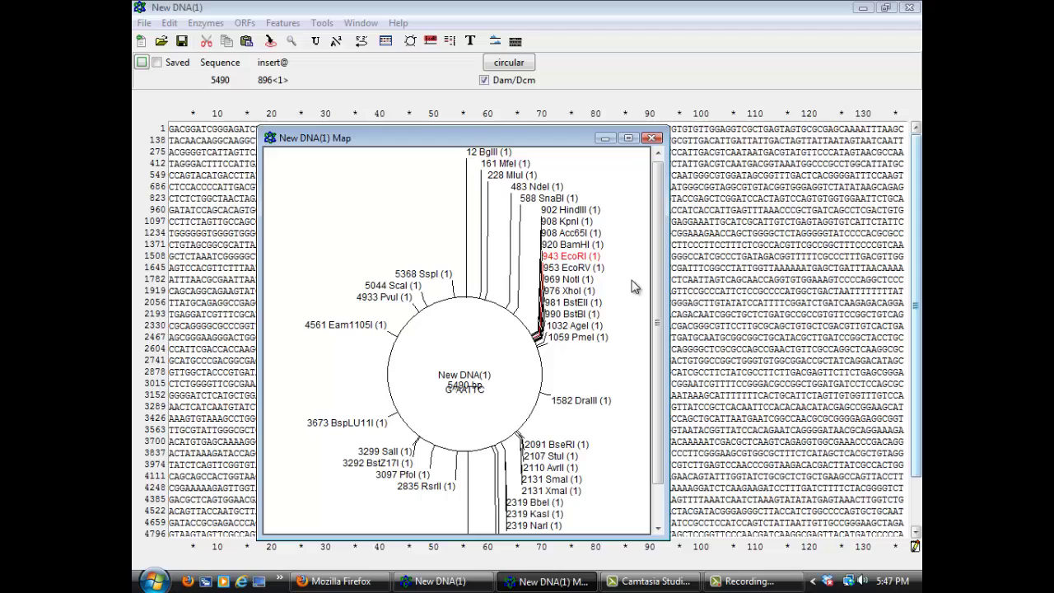
scroll(646, 291, "down", 3)
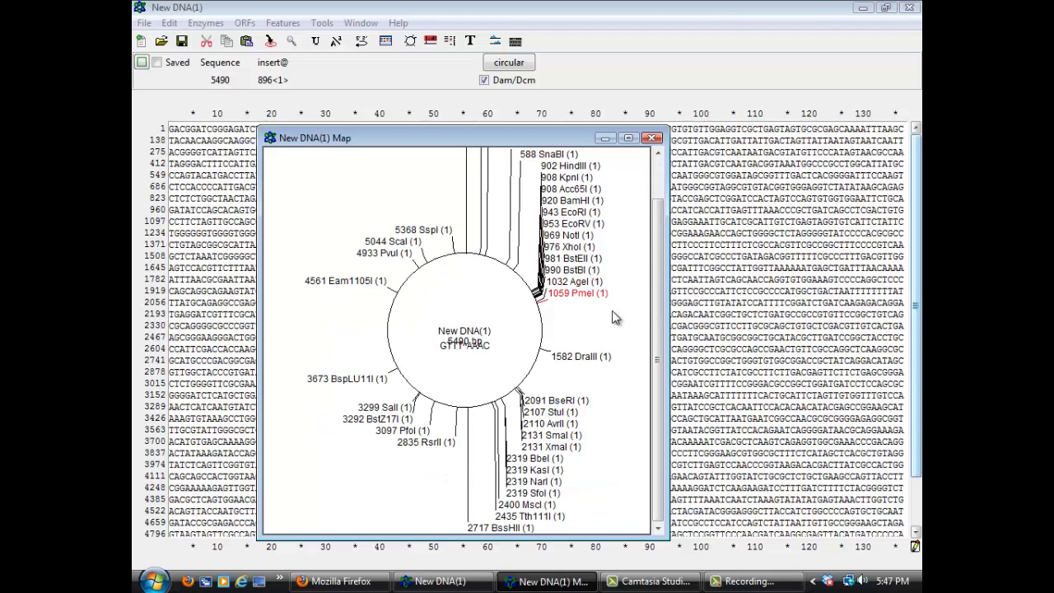
scroll(632, 338, "up", 3)
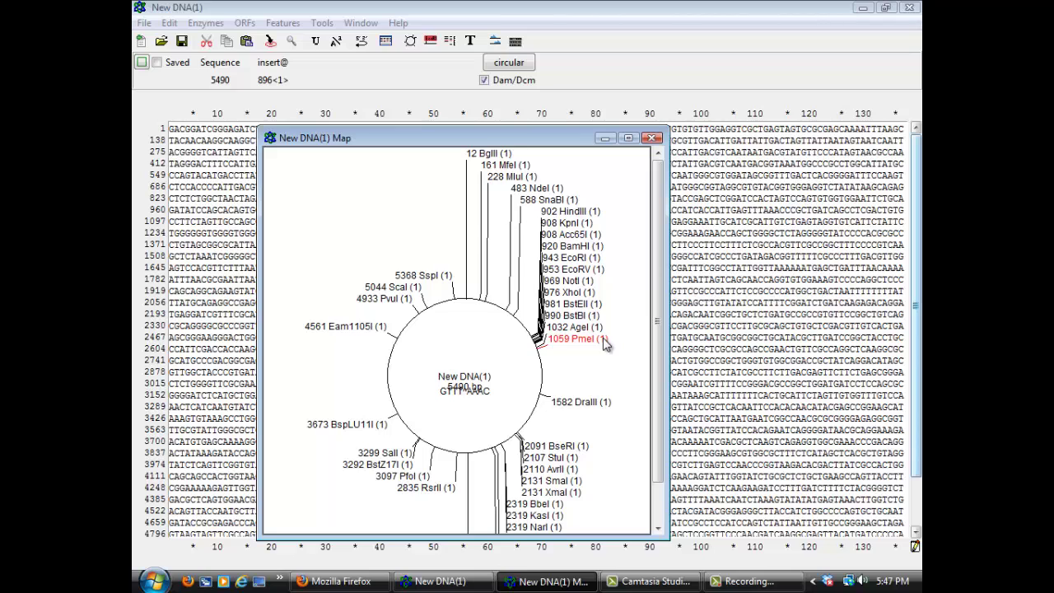
scroll(603, 338, "down", 1)
scroll(603, 338, "up", 1)
left_click(653, 138)
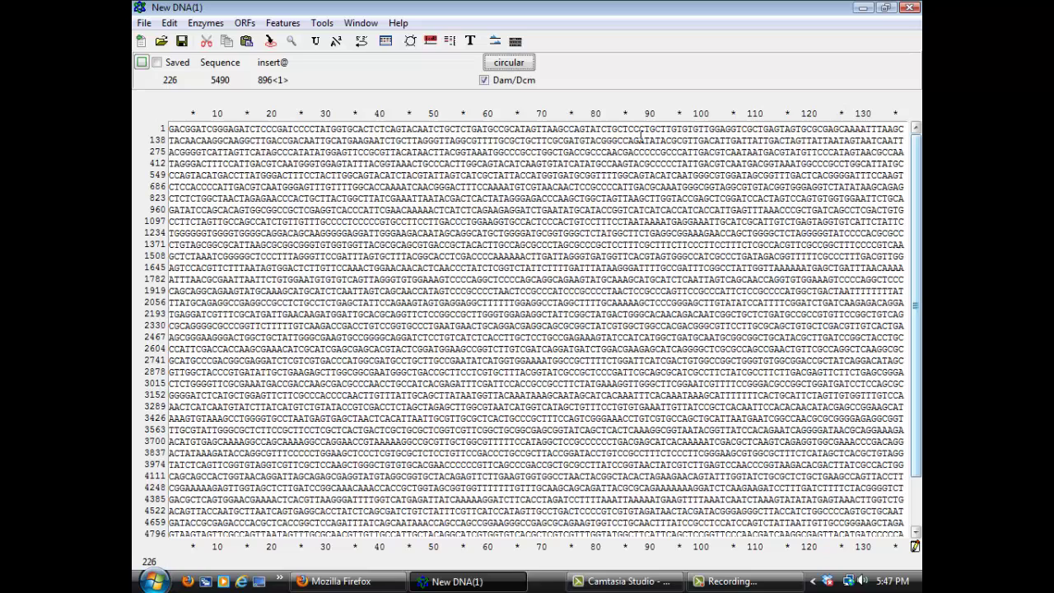
Generate the Graphic Map +U version showing unique cutters, view it, and close the map.
left_click(206, 22)
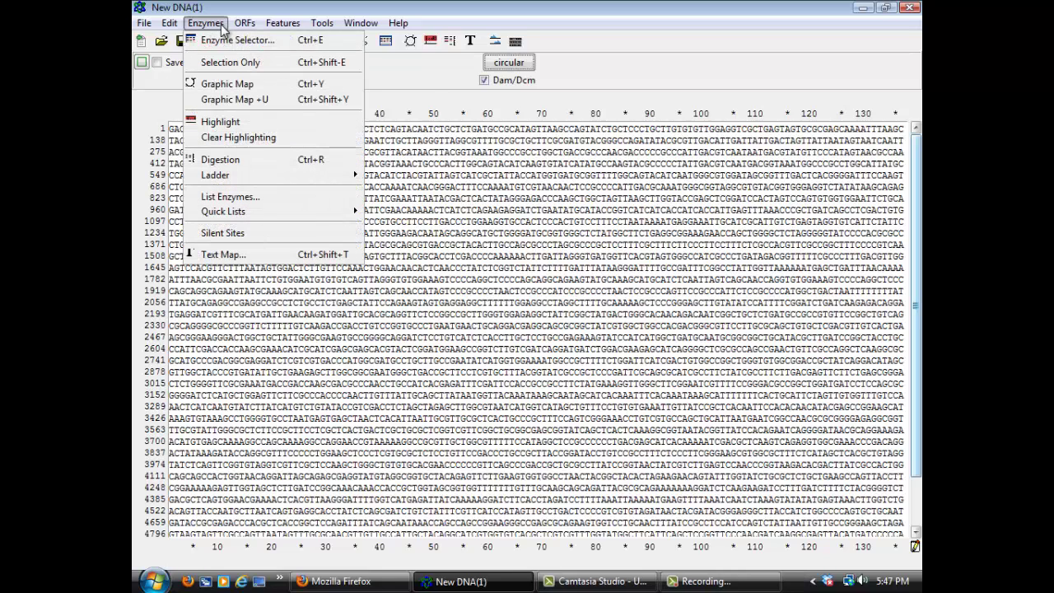
left_click(259, 102)
mouse_move(555, 227)
left_mouse_down()
mouse_move(568, 299)
mouse_move(556, 212)
left_mouse_up()
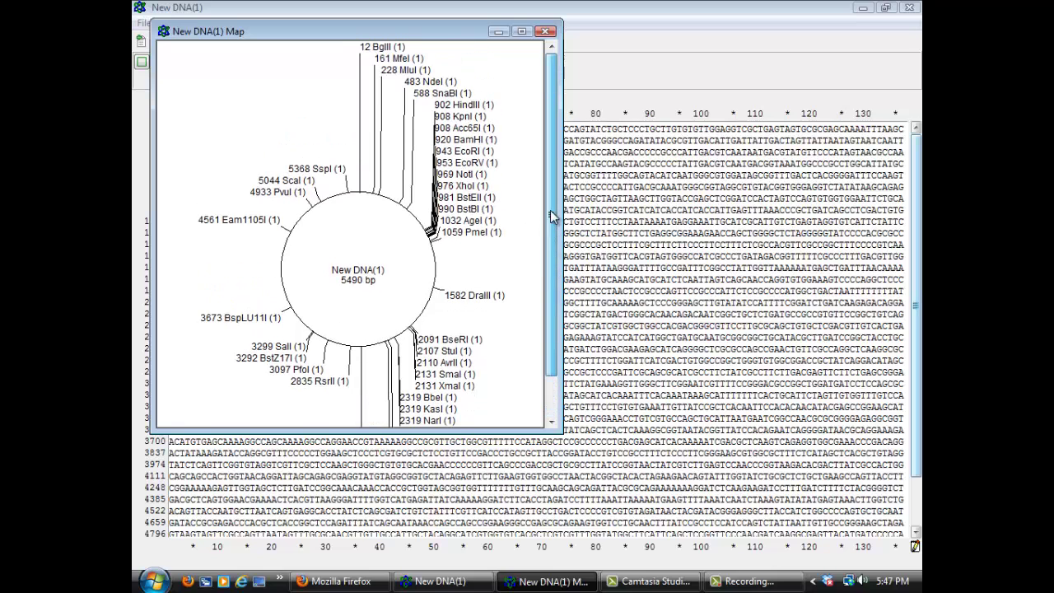
left_click(547, 32)
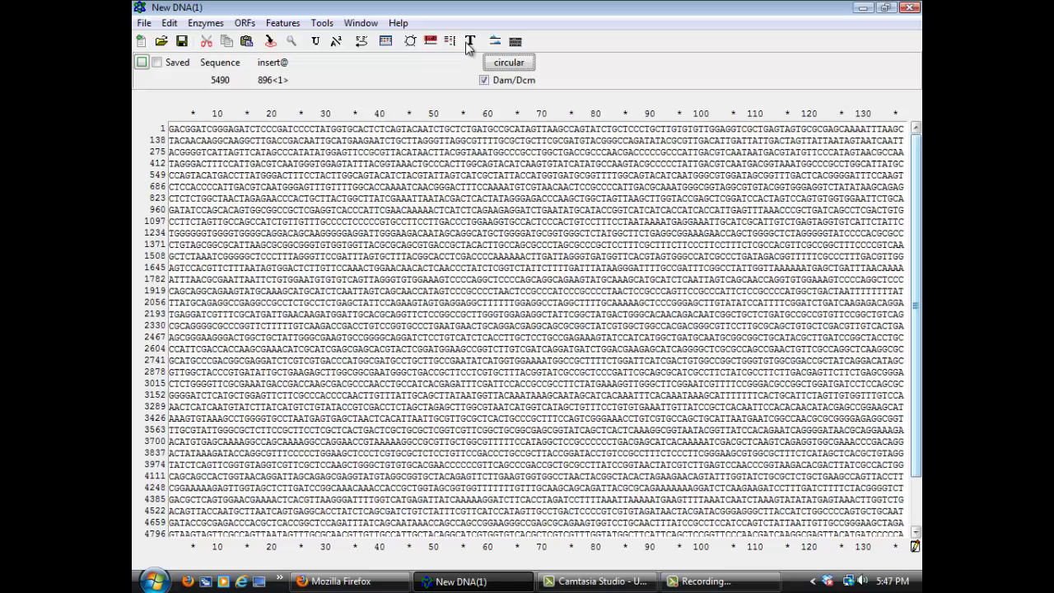
Open the Enzyme Selector, examine which enzymes are highlighted as unique cutters, and close it.
left_click(205, 23)
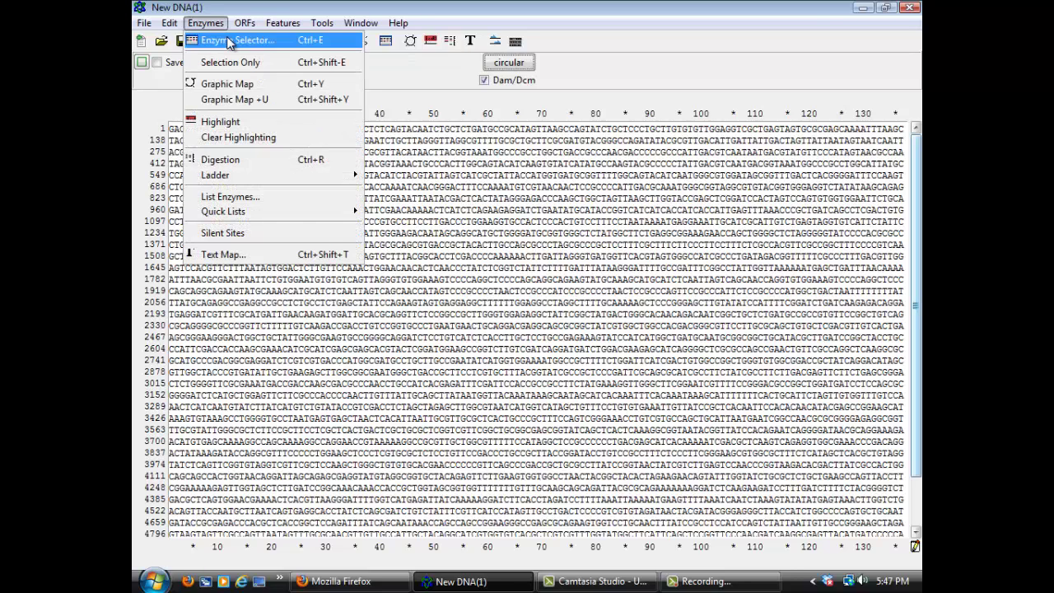
left_click(224, 40)
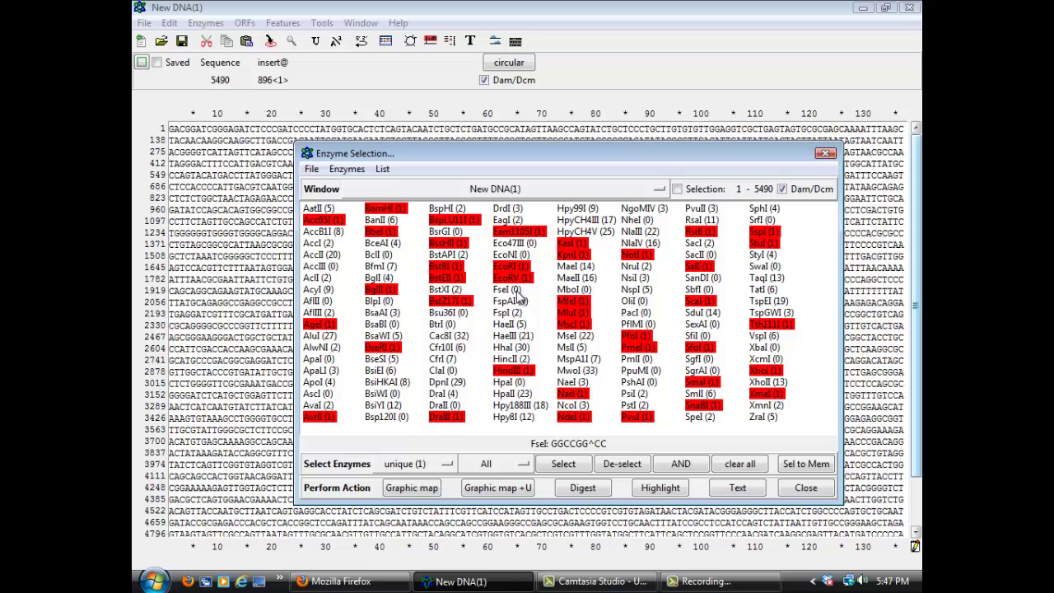
left_click(592, 283)
left_click(806, 488)
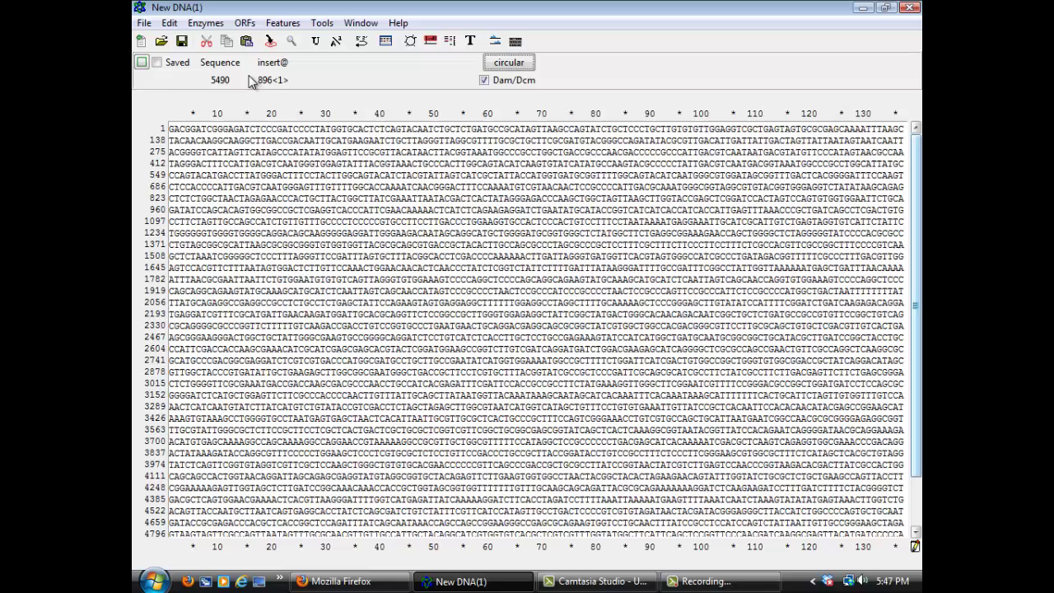
Generate the Graphic Map +U again and examine the unique sites clustered between HindIII and PmeI in the multiple cloning site.
left_click(205, 23)
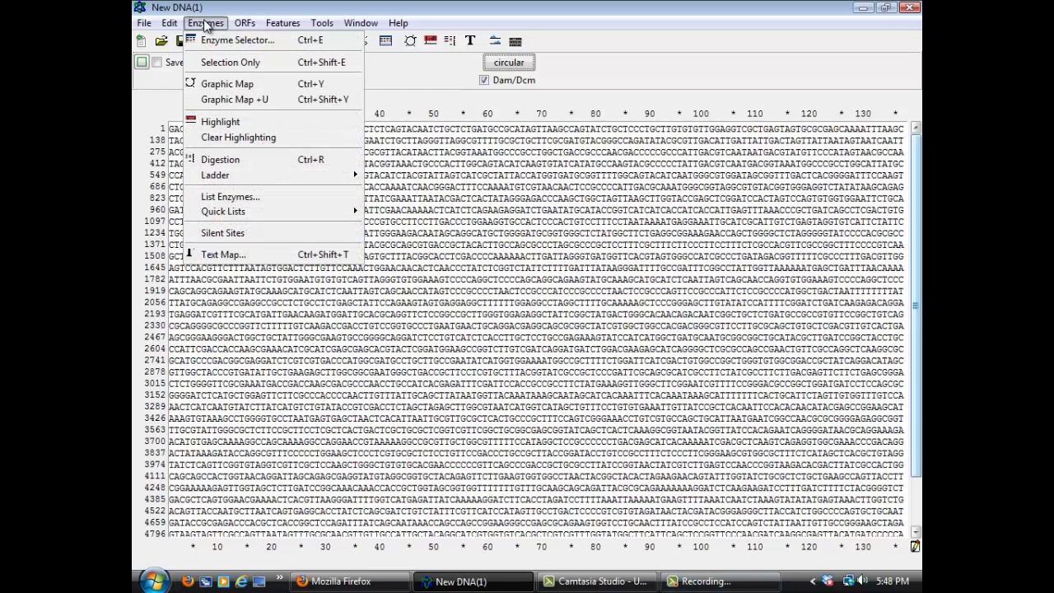
left_click(238, 100)
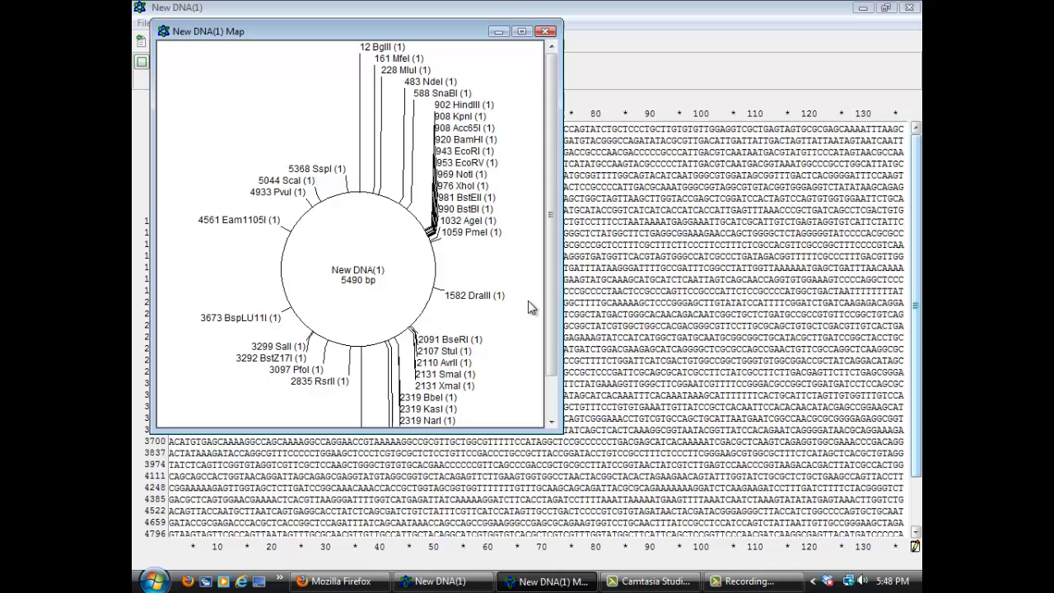
left_click(436, 229)
left_click(436, 229)
left_click(436, 229)
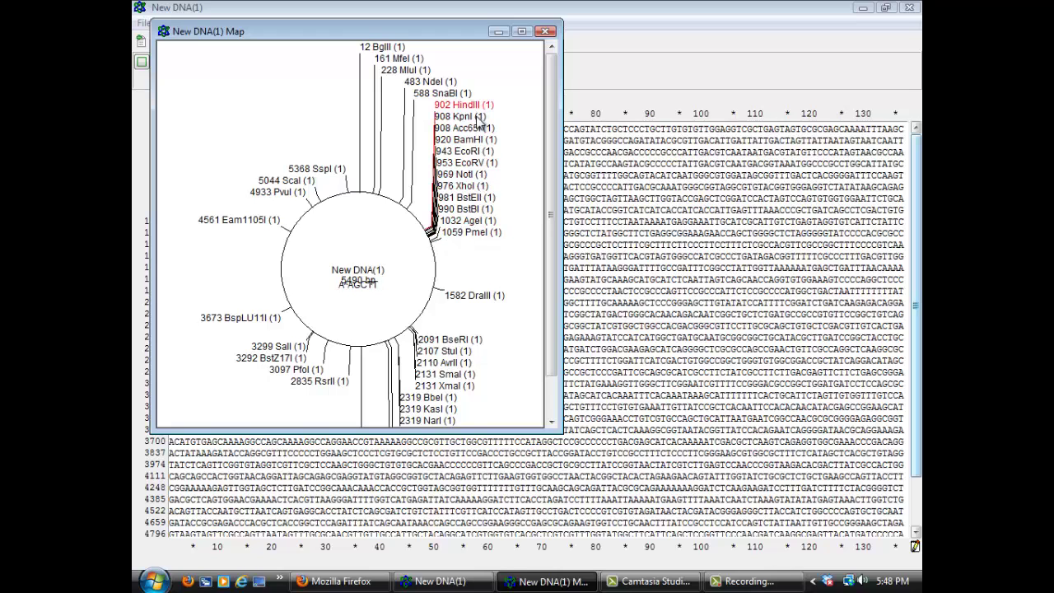
left_click(431, 234)
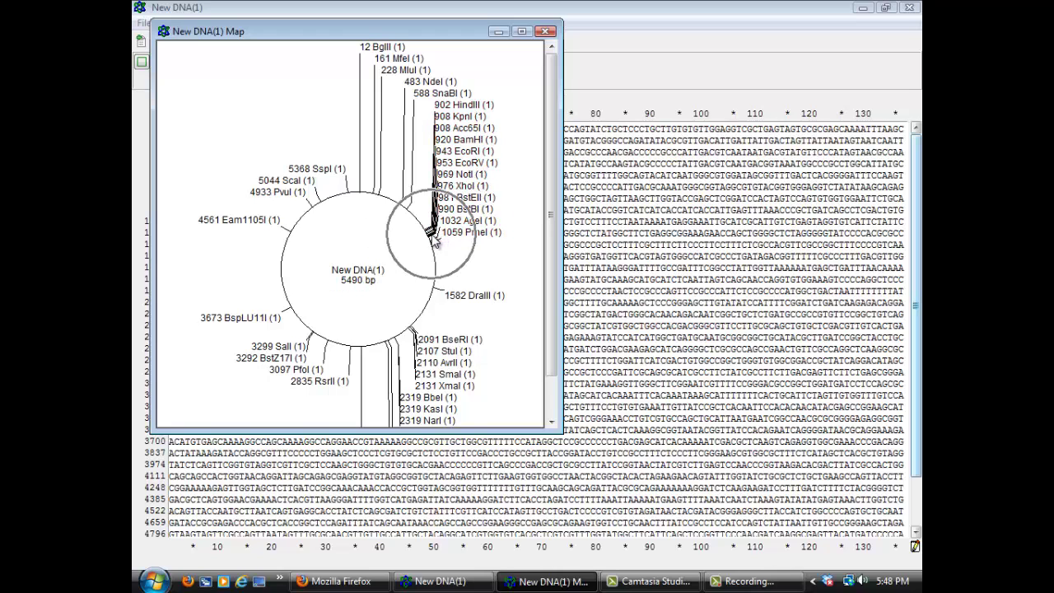
scroll(464, 234, "down", 1)
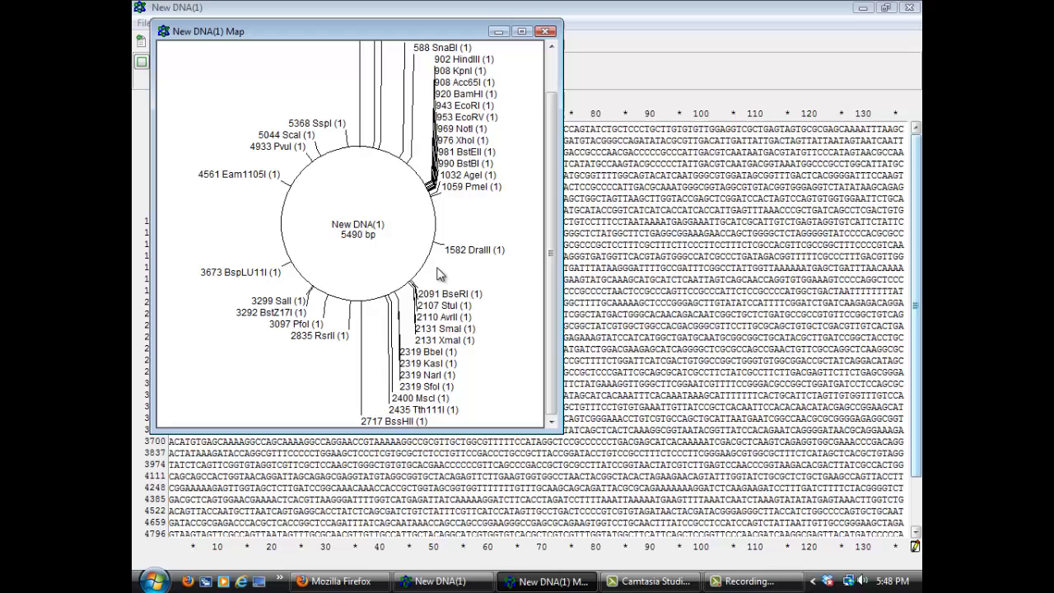
scroll(504, 223, "up", 1)
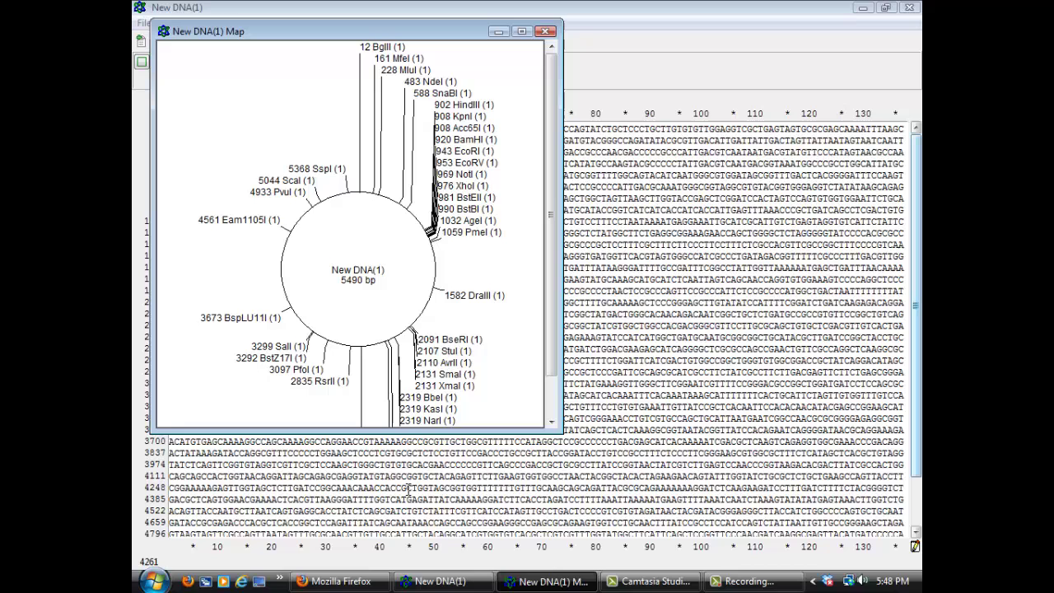
Switch to Firefox, reopen the map PDF for pcDNA3.1(+)/myc-His C to read the feature base positions, and return to ApE's sequence.
left_click(371, 582)
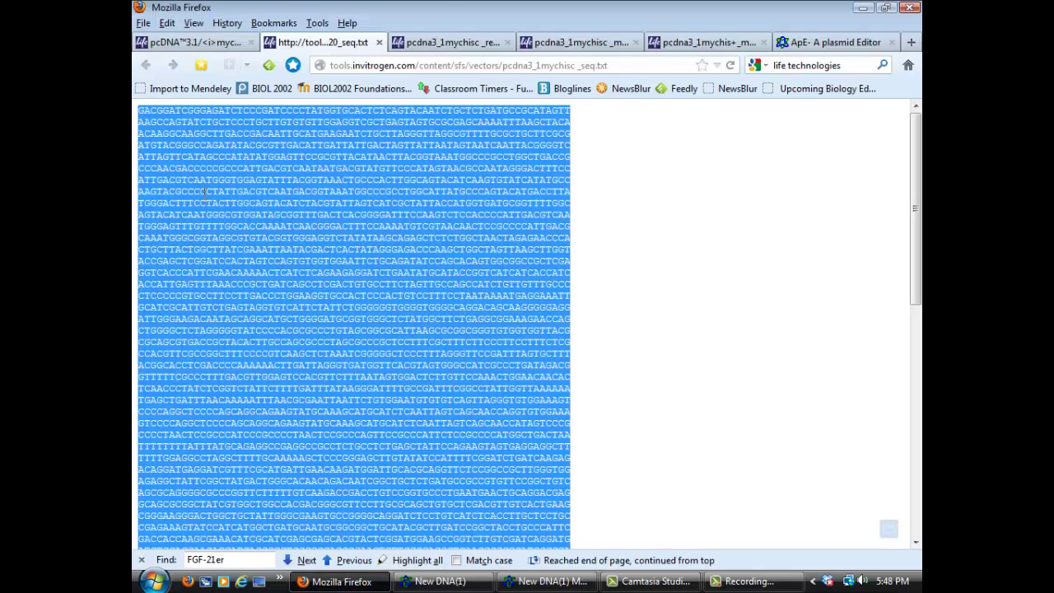
left_click(167, 43)
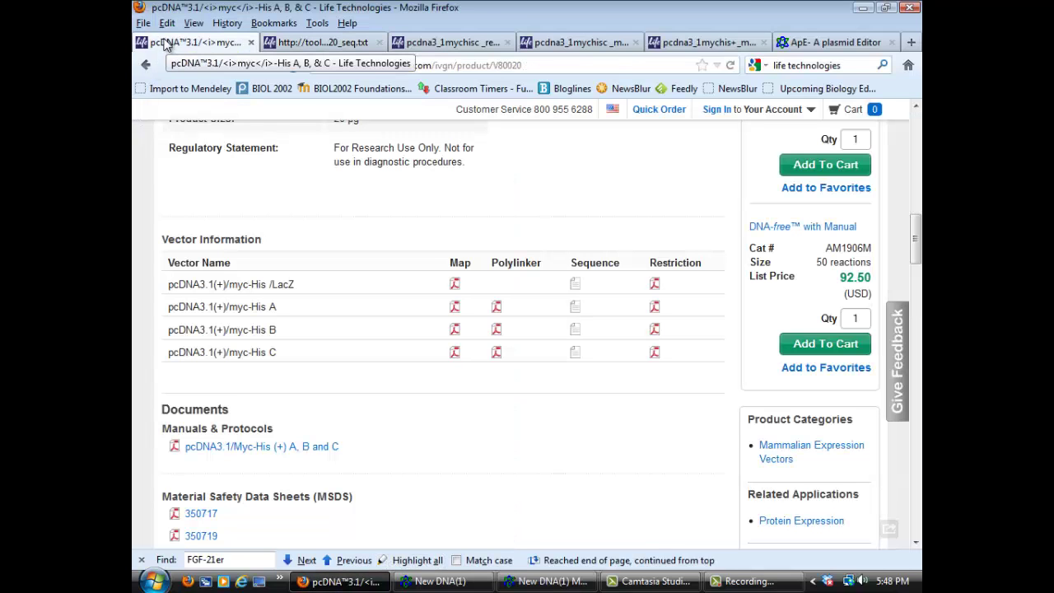
left_click(457, 354)
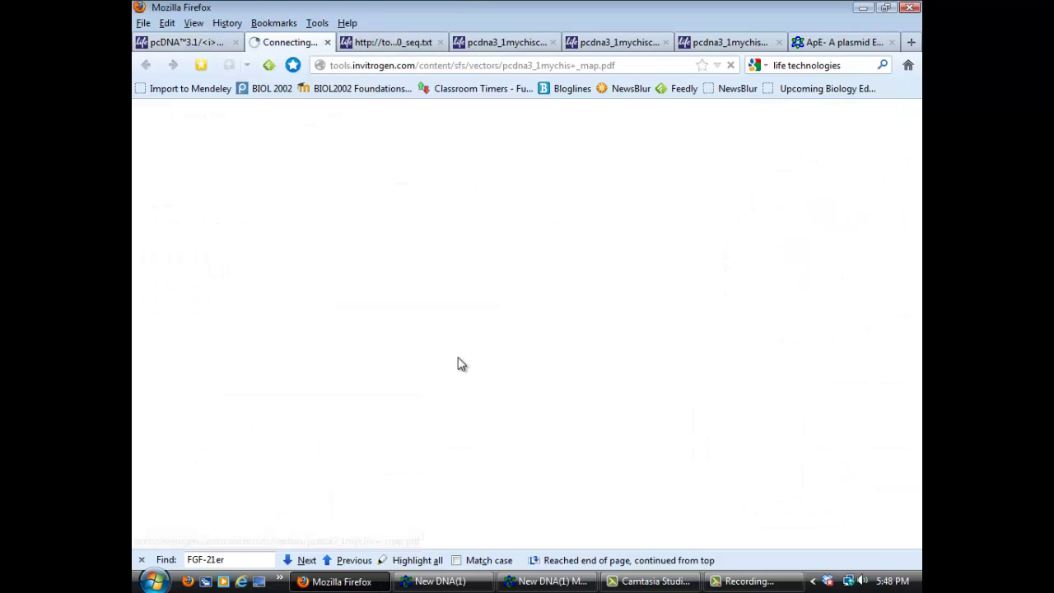
scroll(471, 348, "down", 5)
scroll(477, 348, "down", 3)
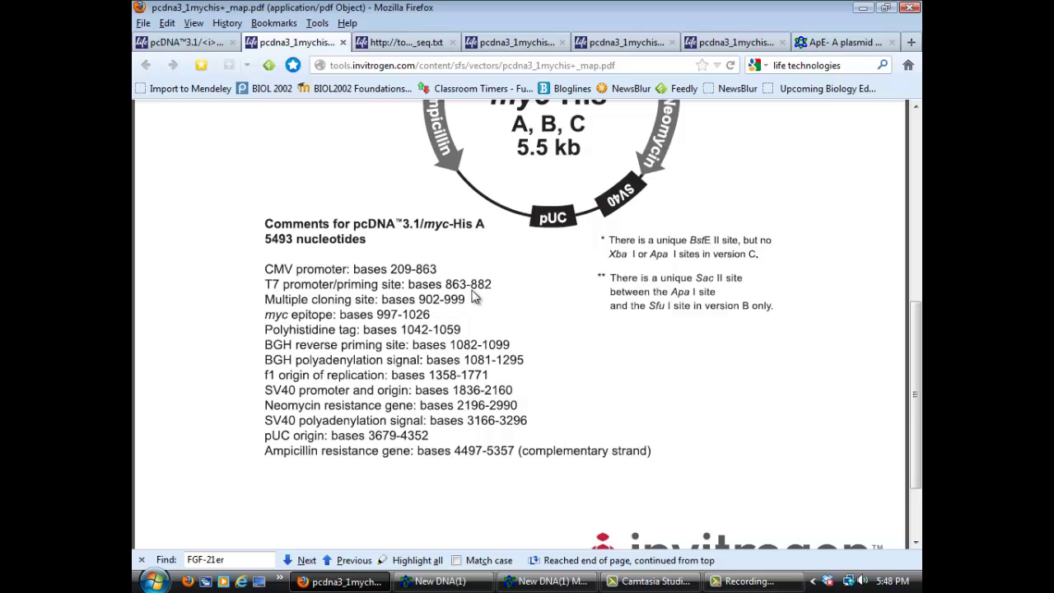
left_click(464, 284)
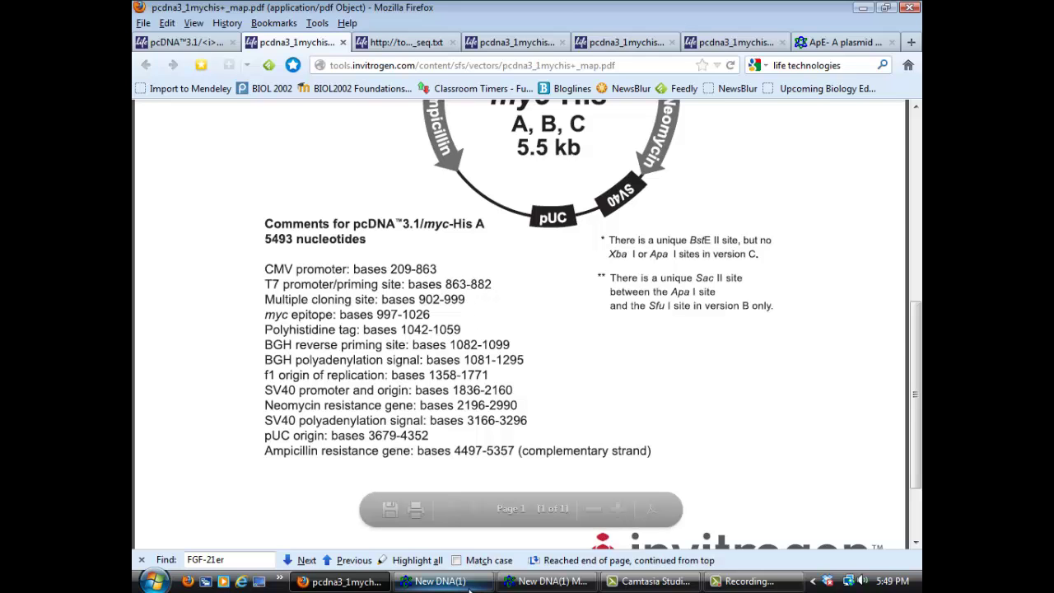
key("alt+Tab")
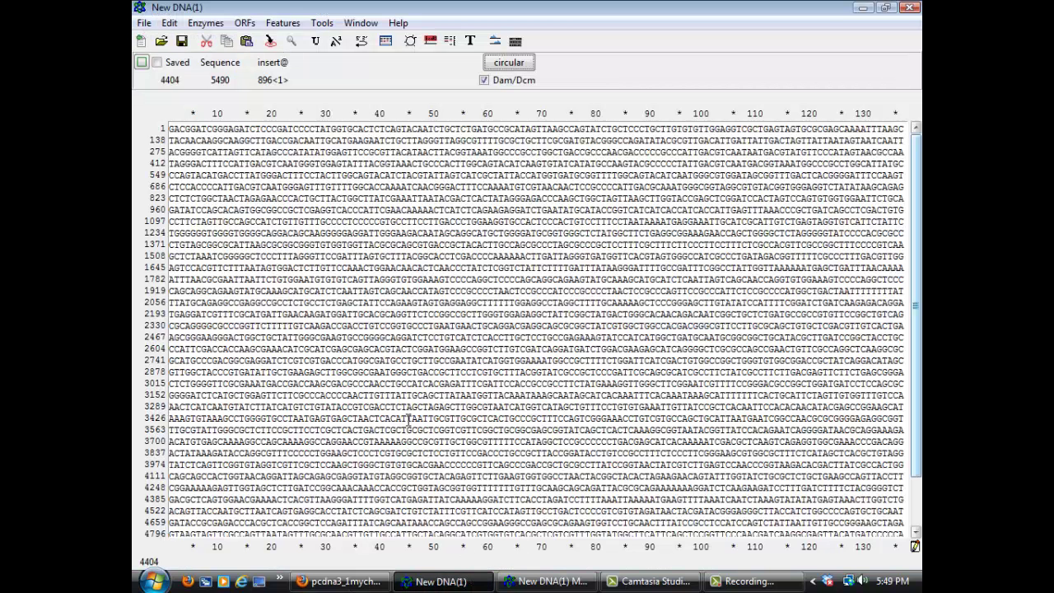
Look up the T7 promoter position in the vendor map PDF in Firefox and select bases 863 to 882 of the sequence in ApE.
left_click(170, 23)
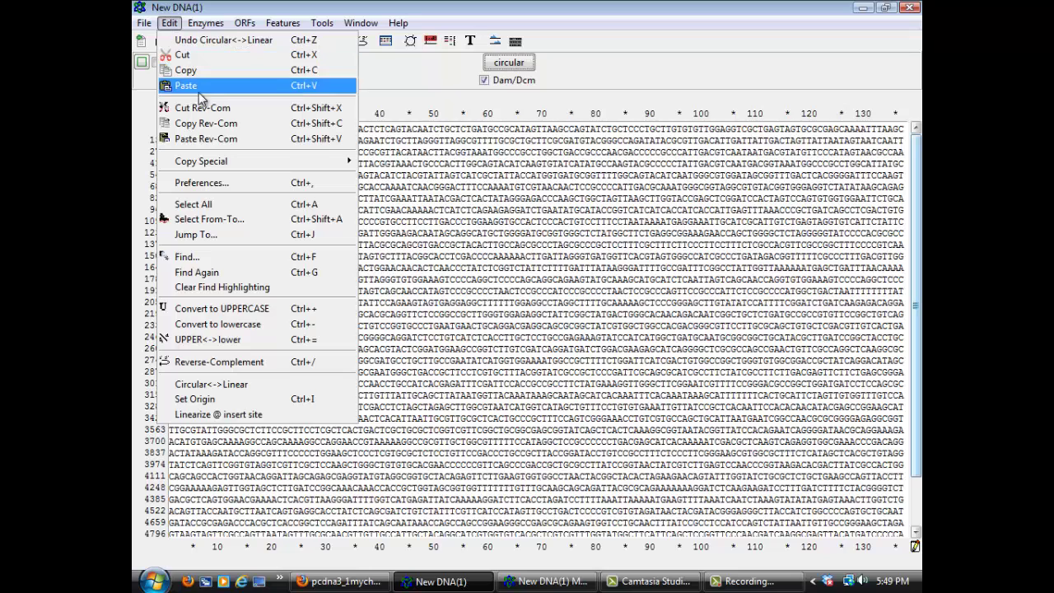
left_click(200, 226)
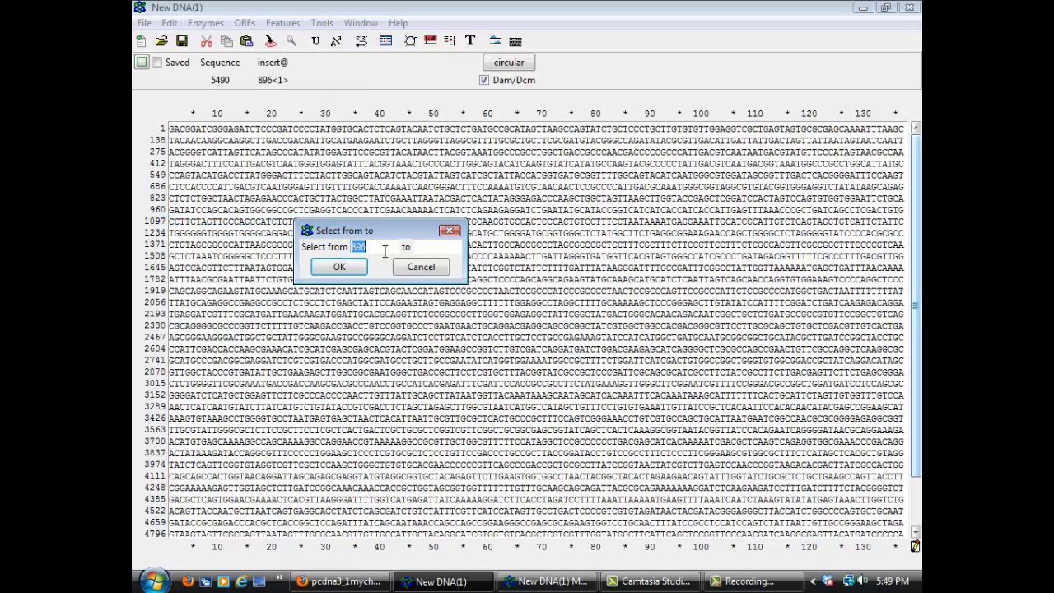
left_click(359, 582)
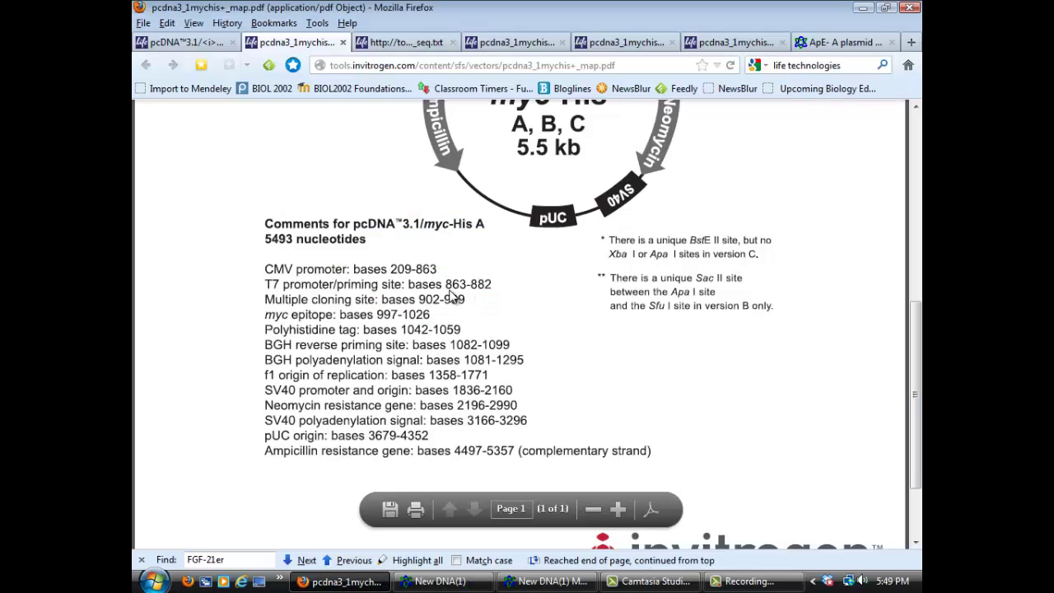
left_click(437, 582)
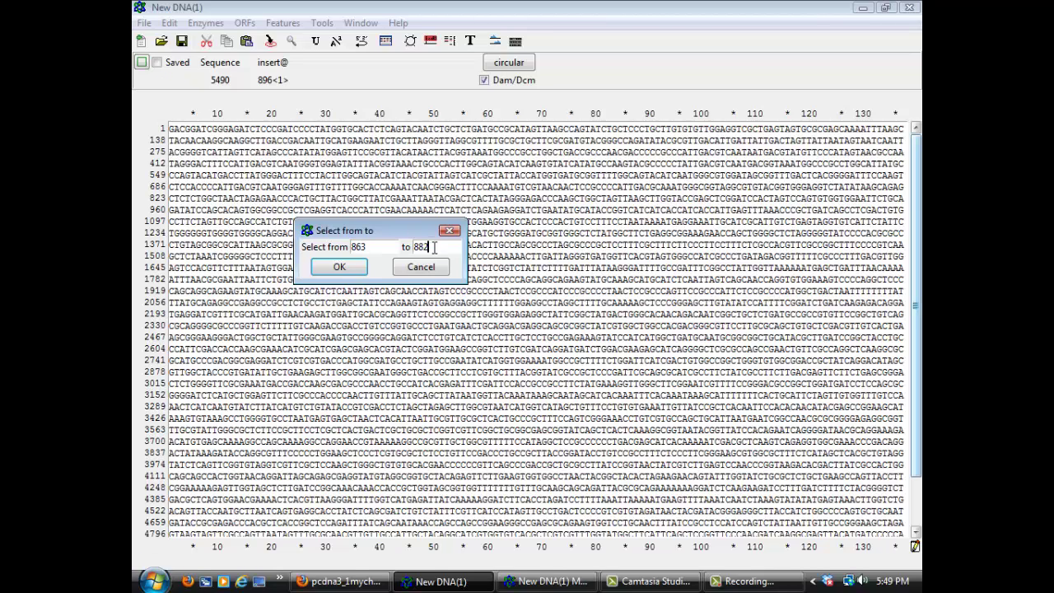
left_click(339, 266)
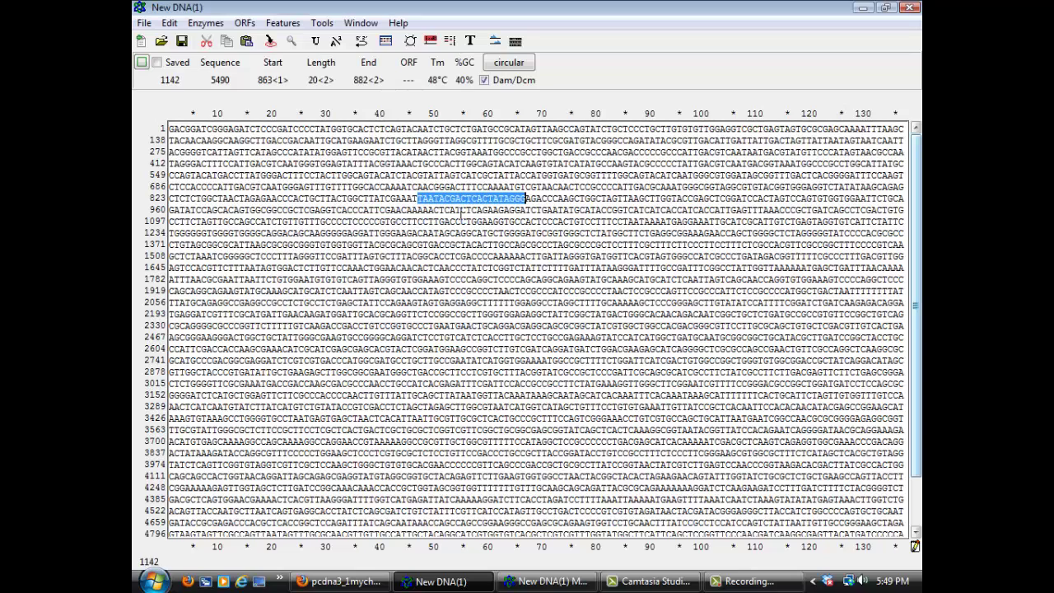
Annotate the selected bases as a new feature named "T7 Promoter", keeping the default type and colors.
right_click(504, 206)
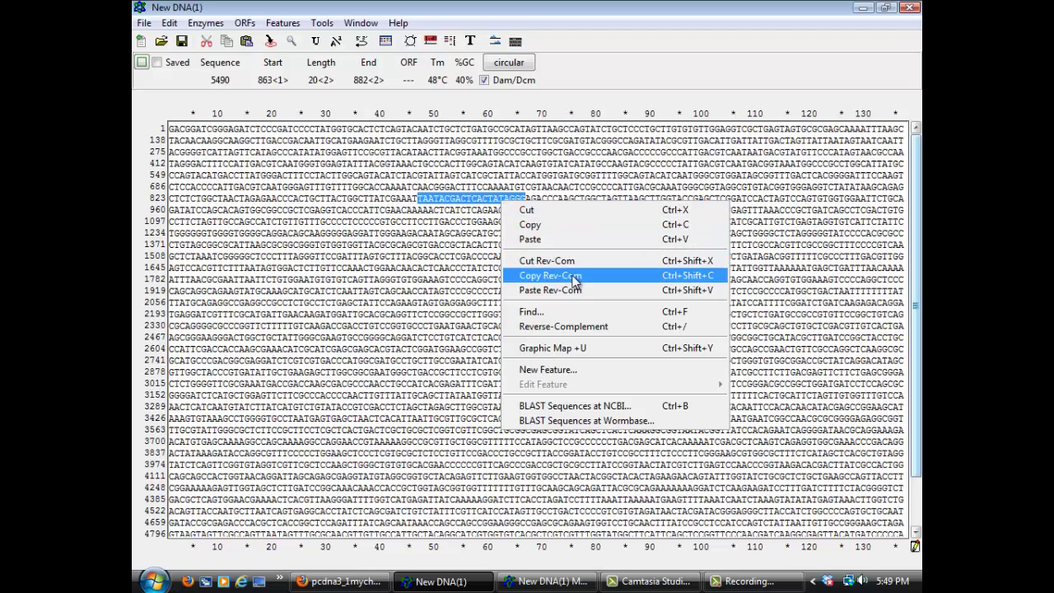
left_click(596, 371)
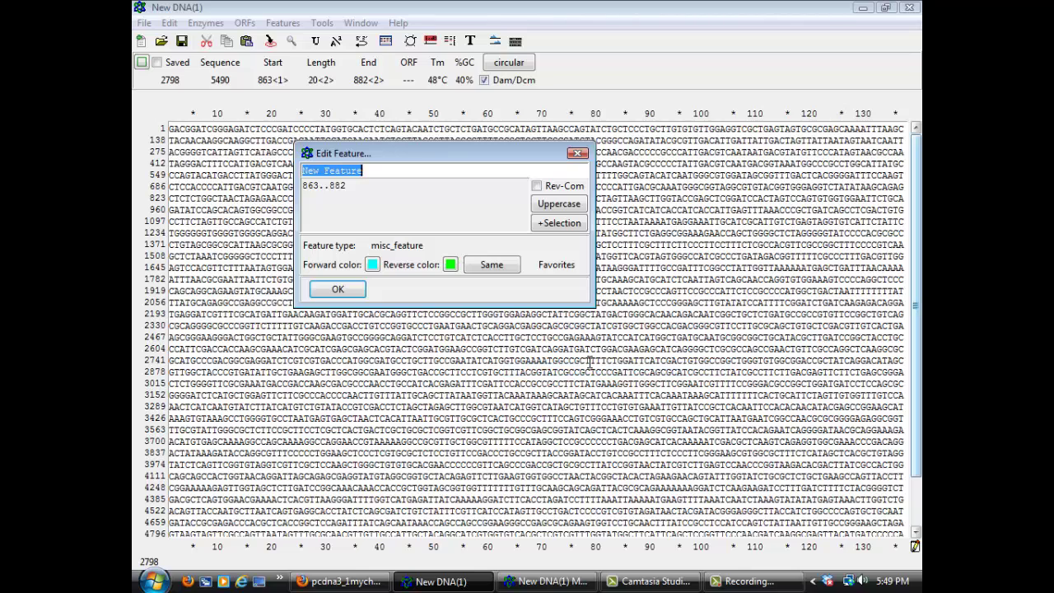
type("T7 Promoter")
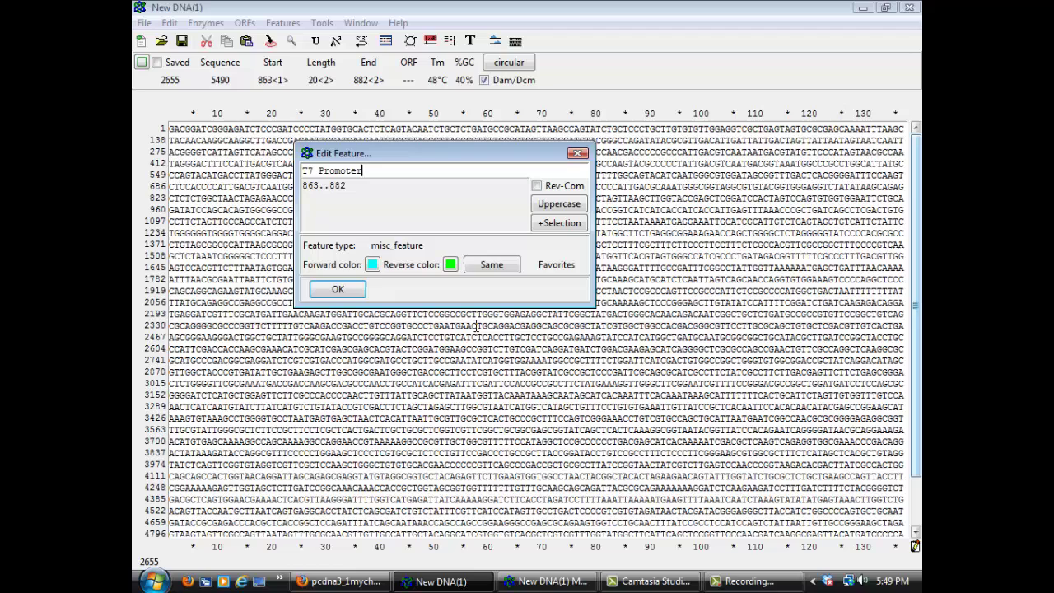
left_click(337, 289)
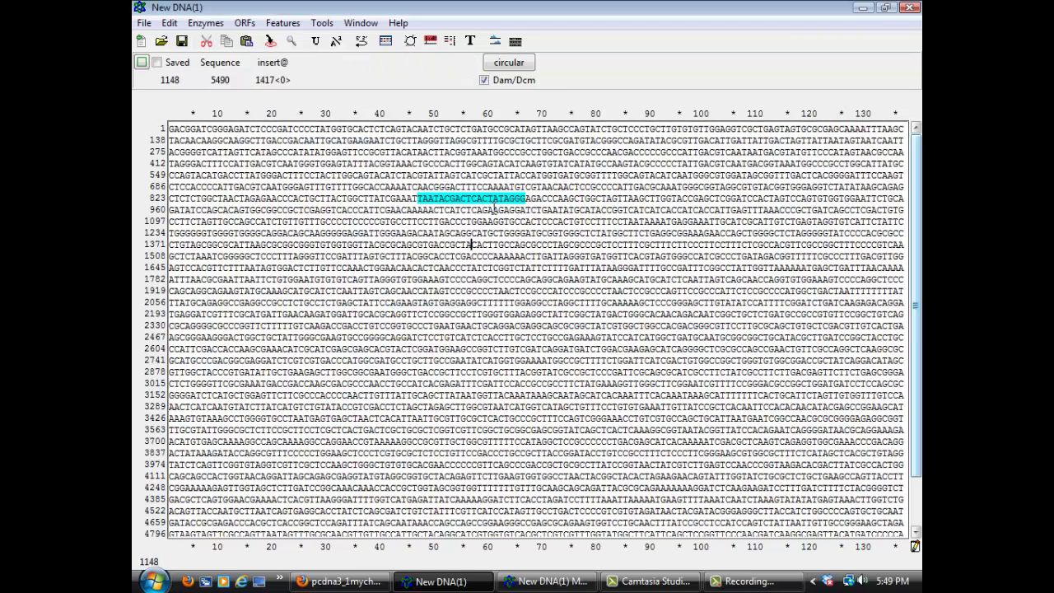
Generate the Graphic Map +U, select the T7 Promoter arrow on the plasmid circle, and close the map.
left_click(205, 22)
left_click(242, 100)
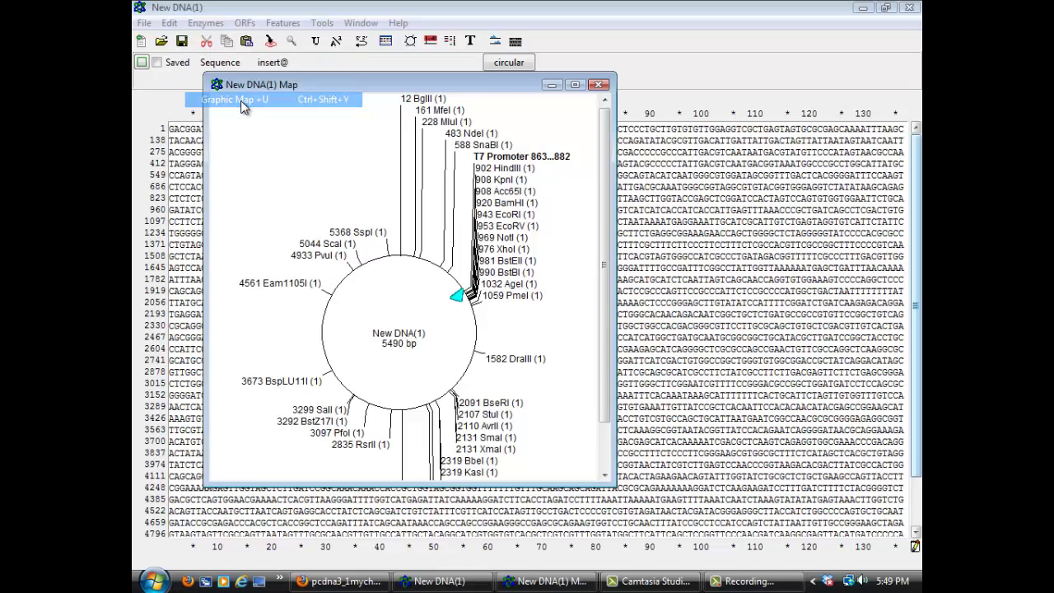
left_click(459, 300)
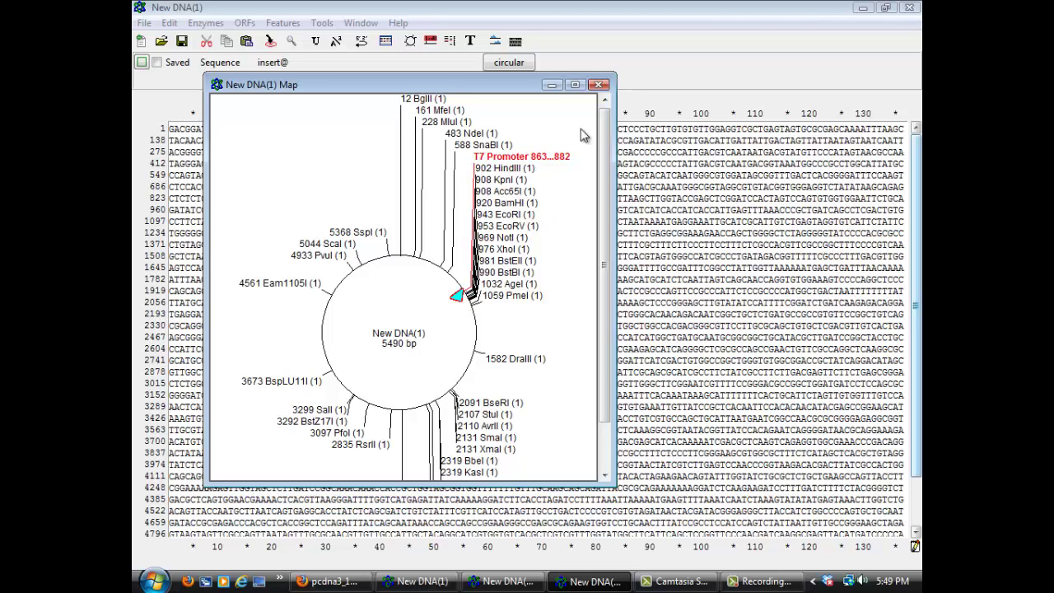
left_click(601, 84)
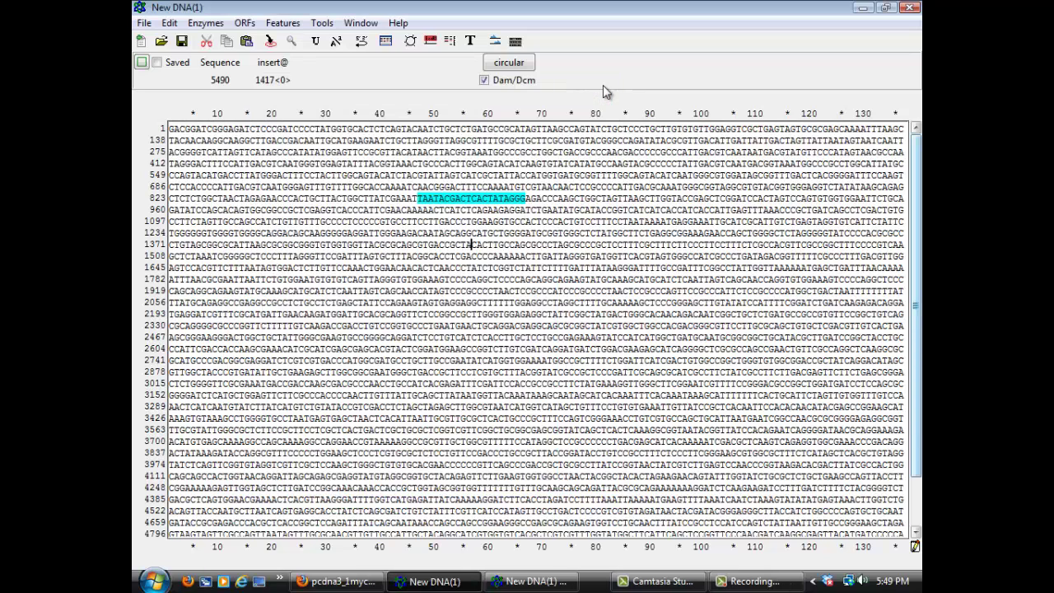
Switch to Firefox and examine the vendor's plasmid diagram and the list of feature base positions in the map PDF.
left_click(338, 581)
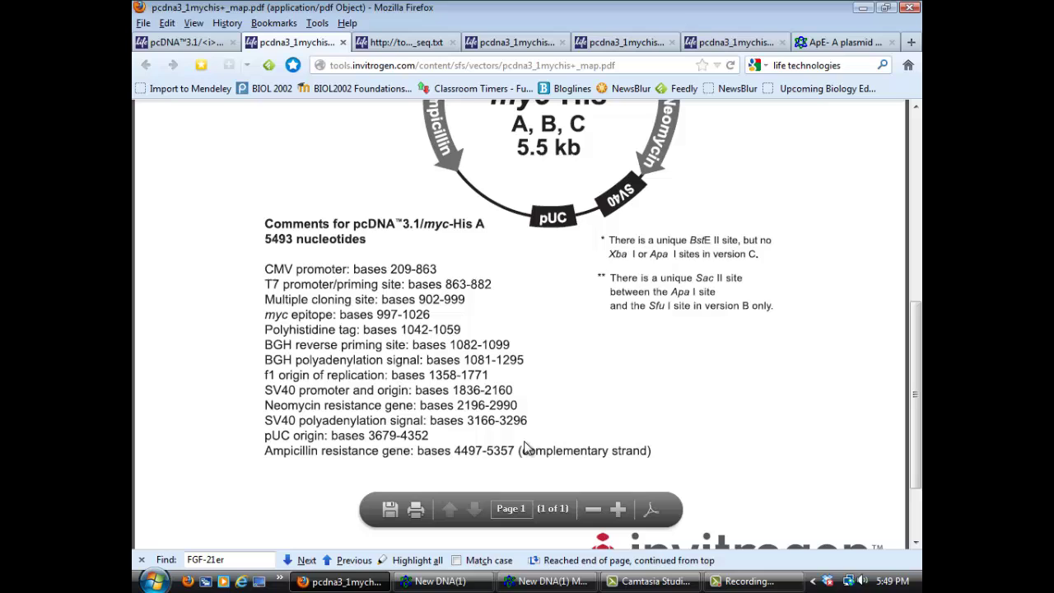
scroll(521, 451, "up", 3)
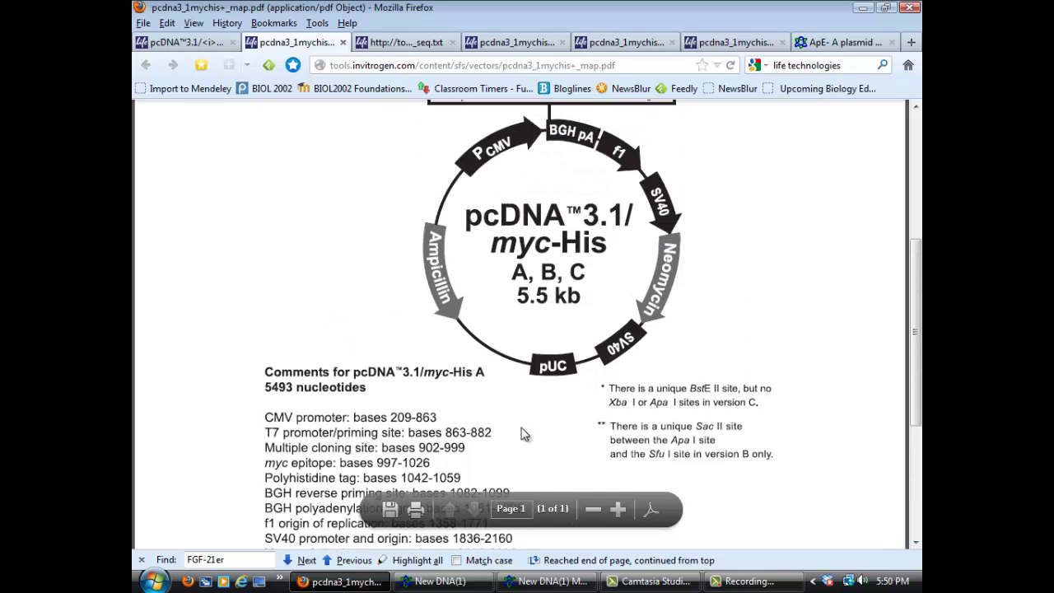
scroll(526, 434, "up", 1)
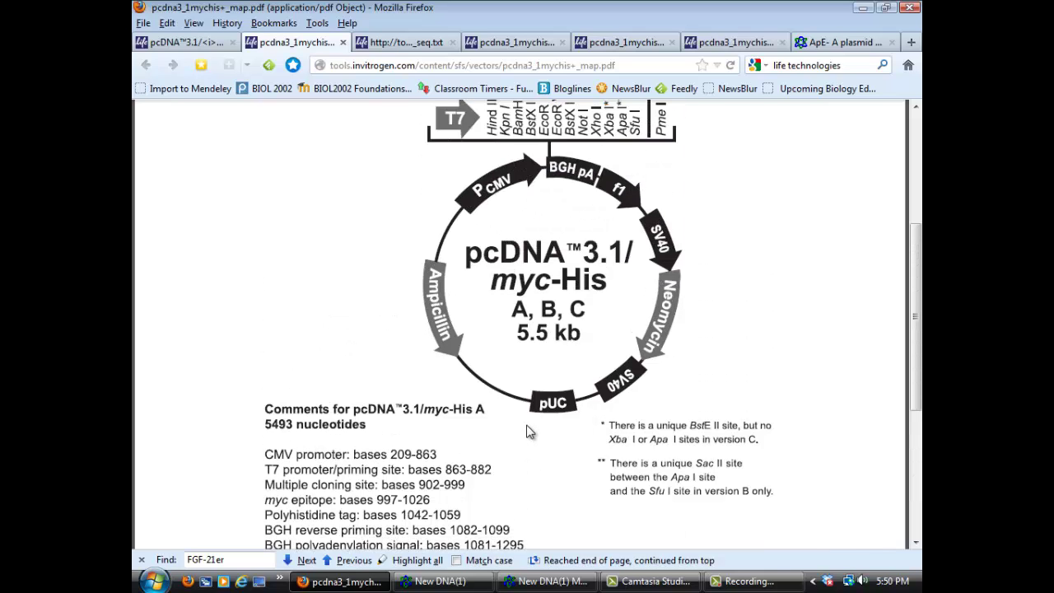
scroll(531, 425, "up", 1)
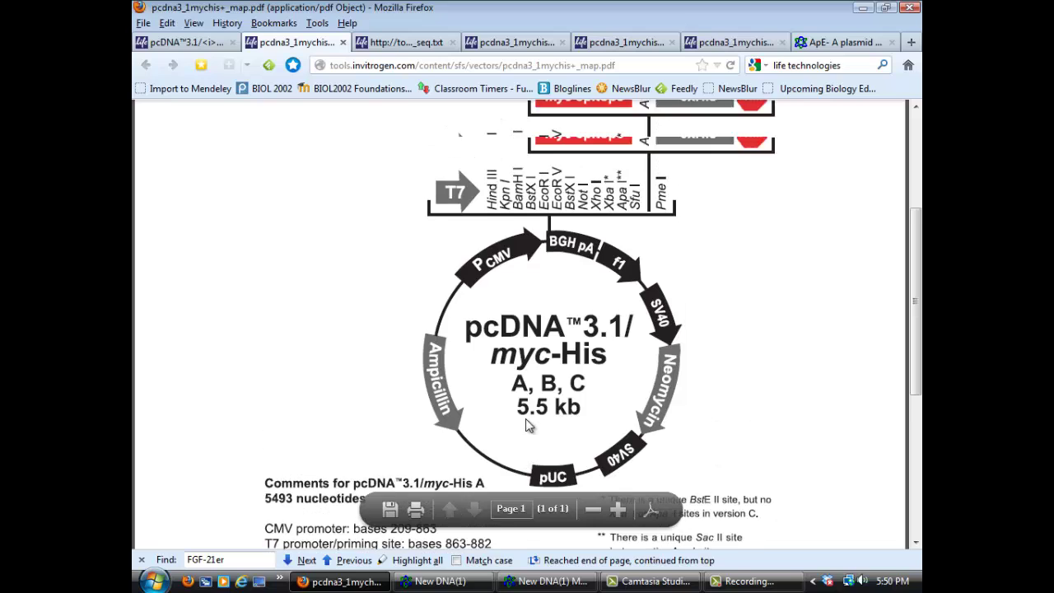
scroll(528, 426, "down", 2)
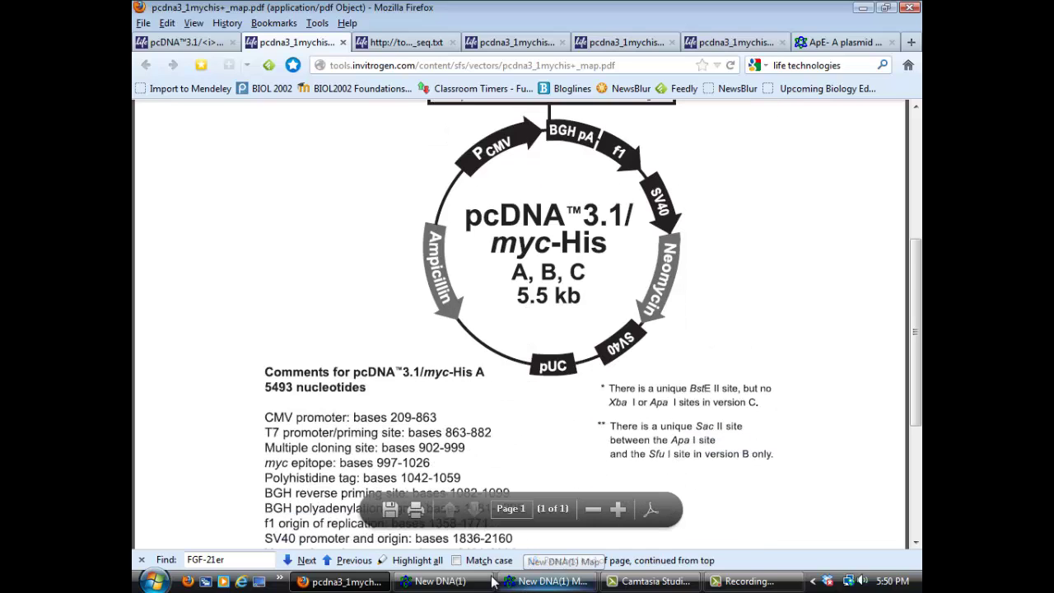
scroll(425, 365, "down", 3)
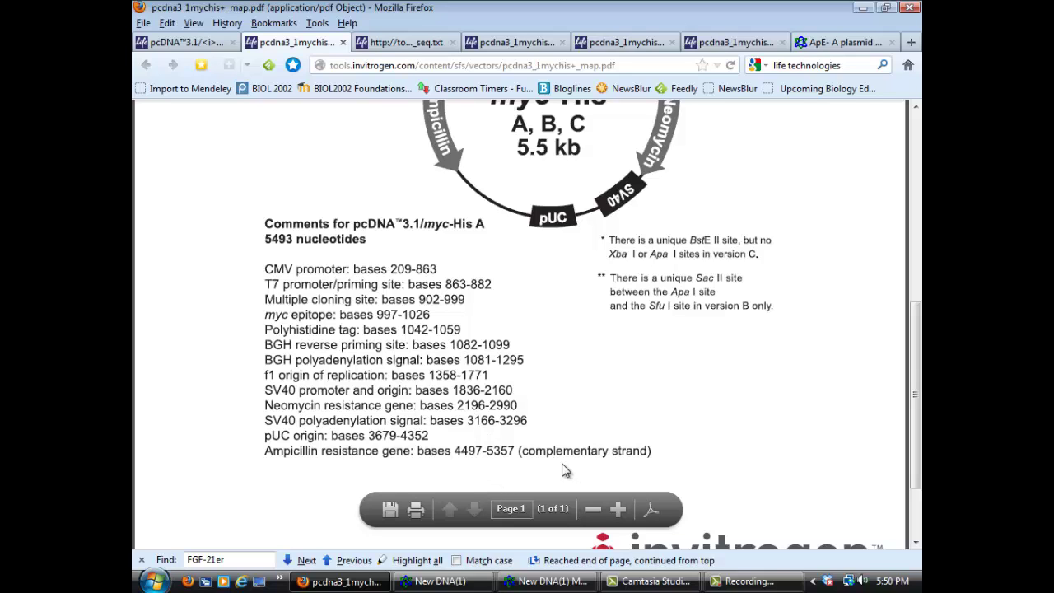
scroll(556, 465, "up", 3)
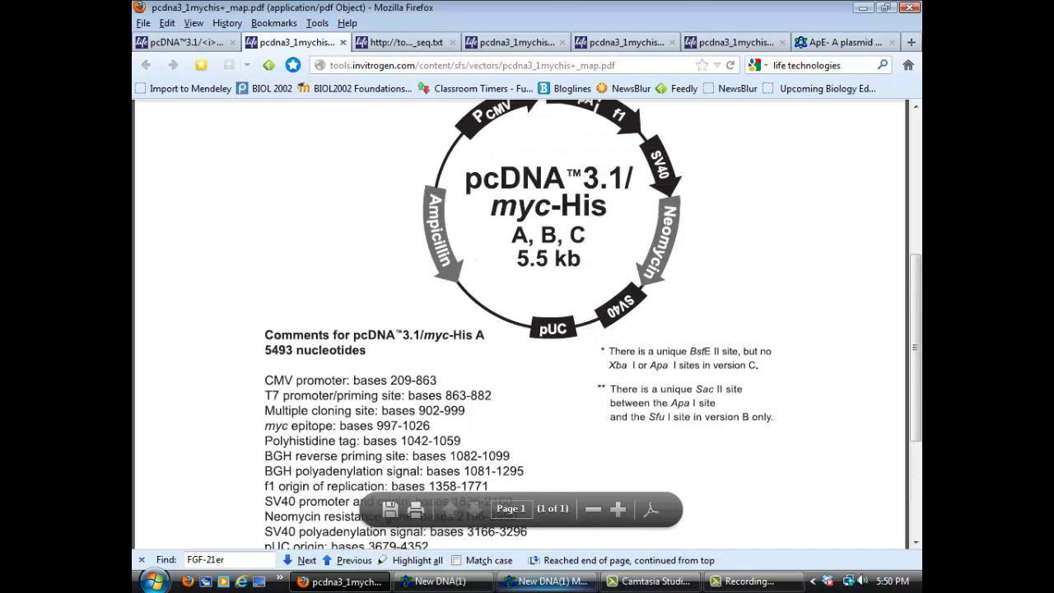
Bring up the older graphic map without the T7 Promoter feature, close it, and return to the sequence in ApE.
left_click(548, 581)
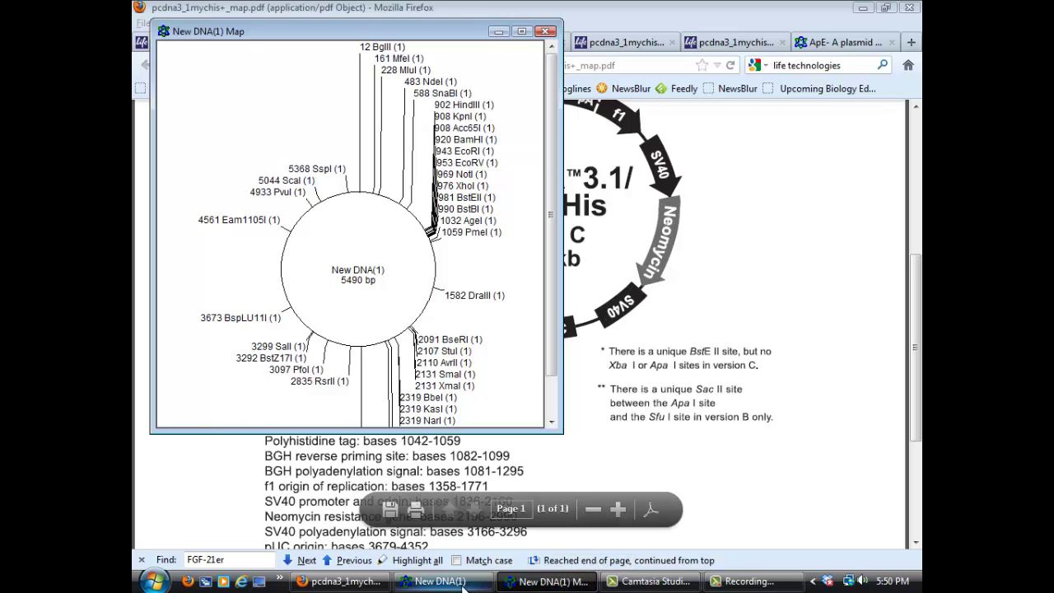
left_click(591, 47)
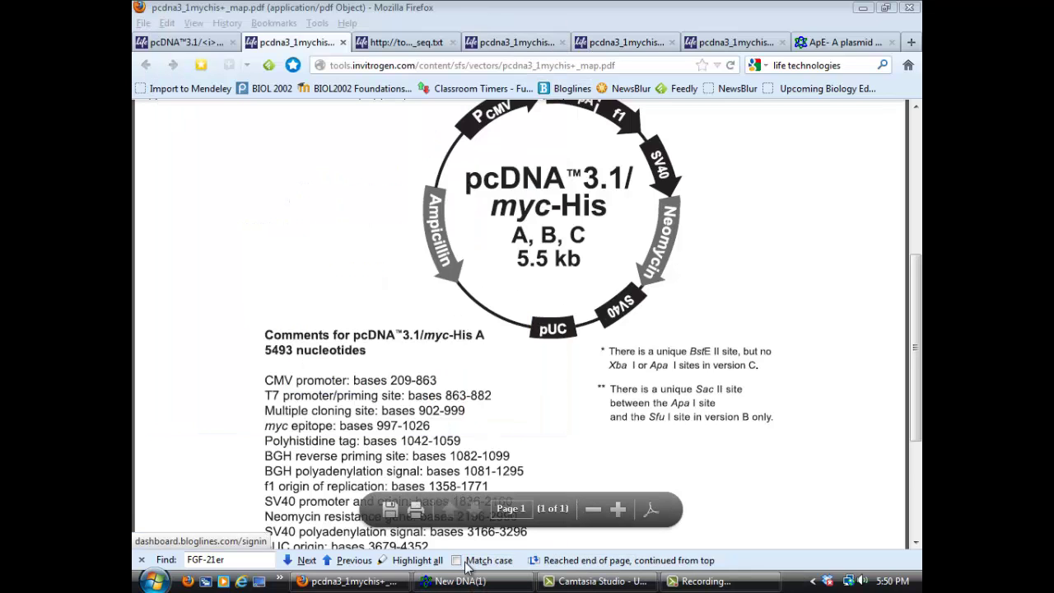
left_click(440, 581)
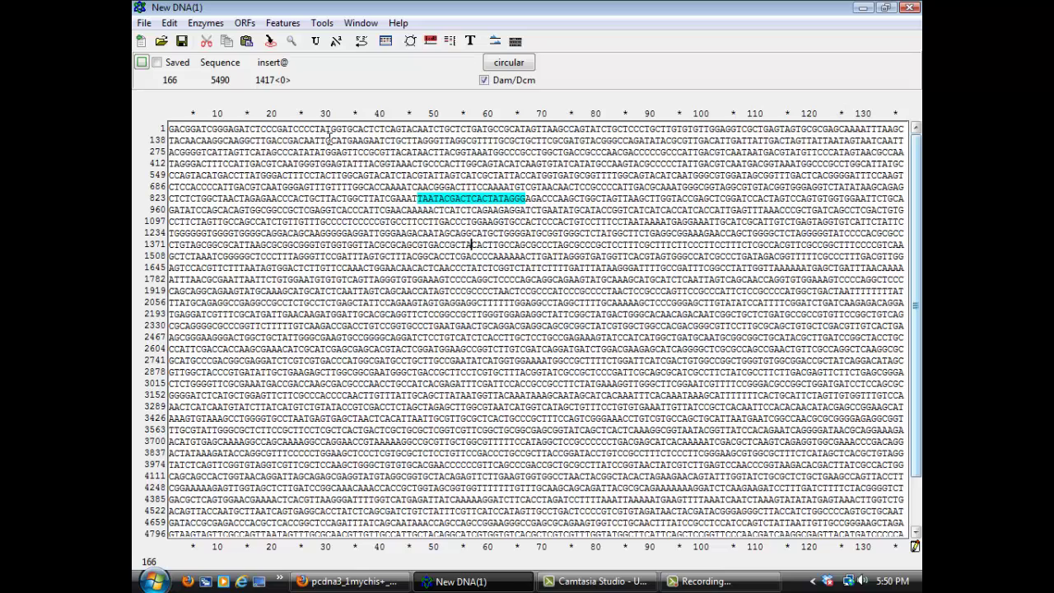
Generate the Graphic Map +U again, examine the T7 Promoter's position relative to the multiple cloning site, and close the map.
left_click(218, 26)
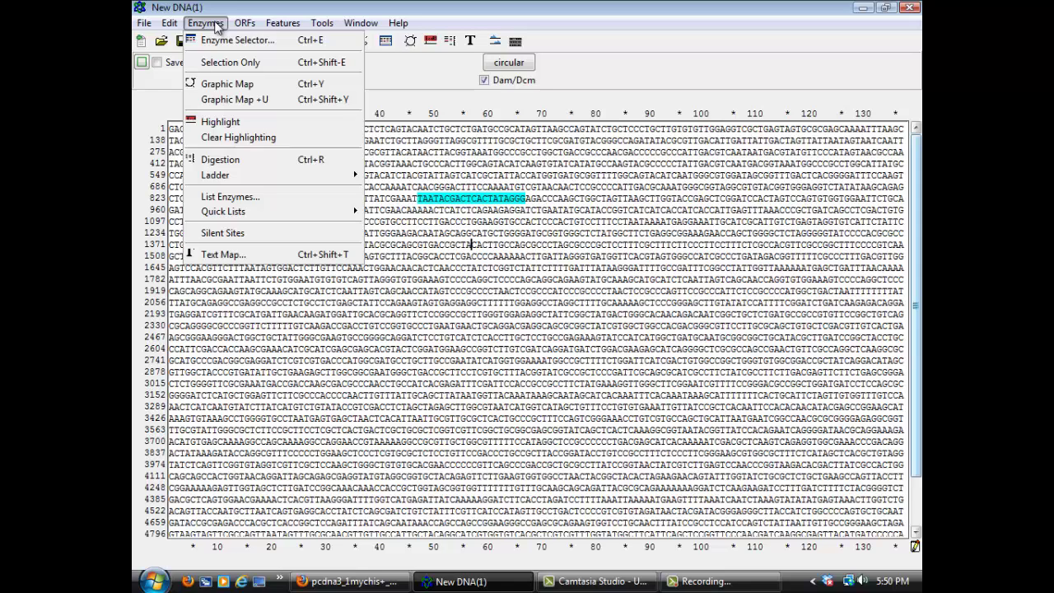
left_click(262, 99)
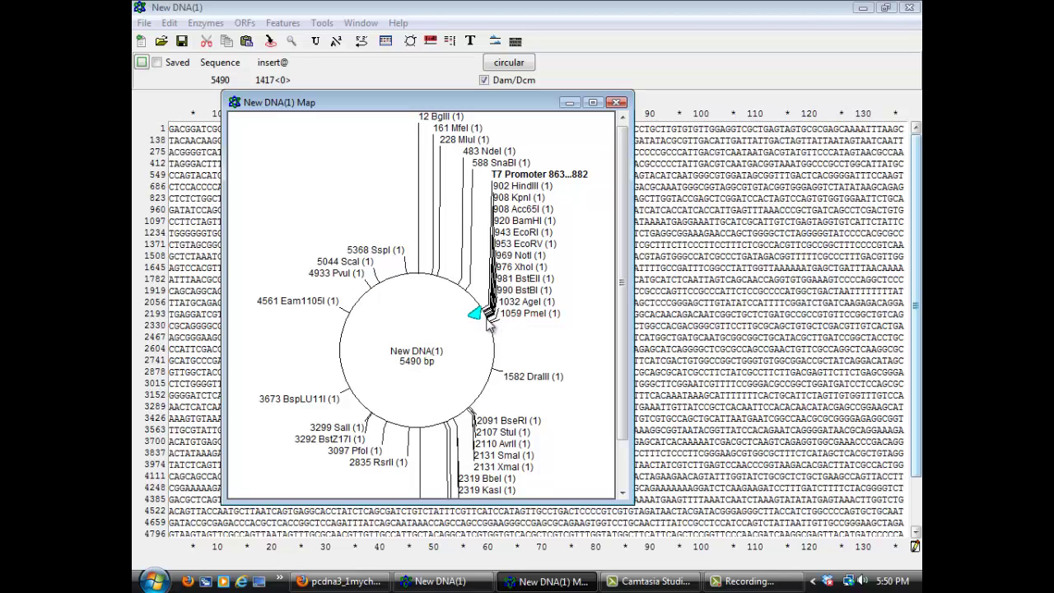
left_click(616, 102)
Highlight the recognition sites of the selected unique-cutting enzymes within the sequence text.
left_click(207, 24)
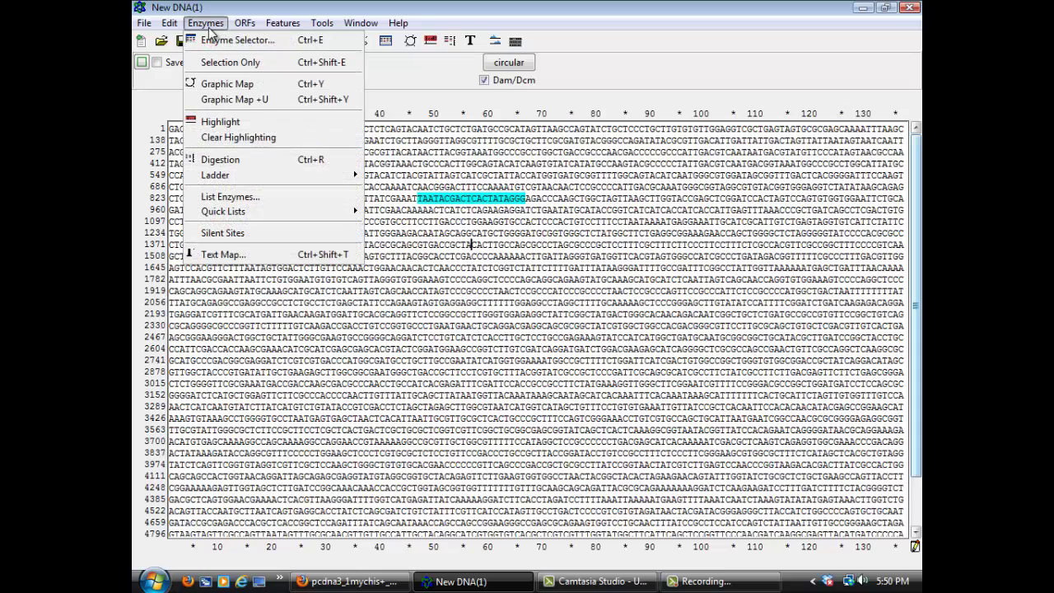
left_click(245, 123)
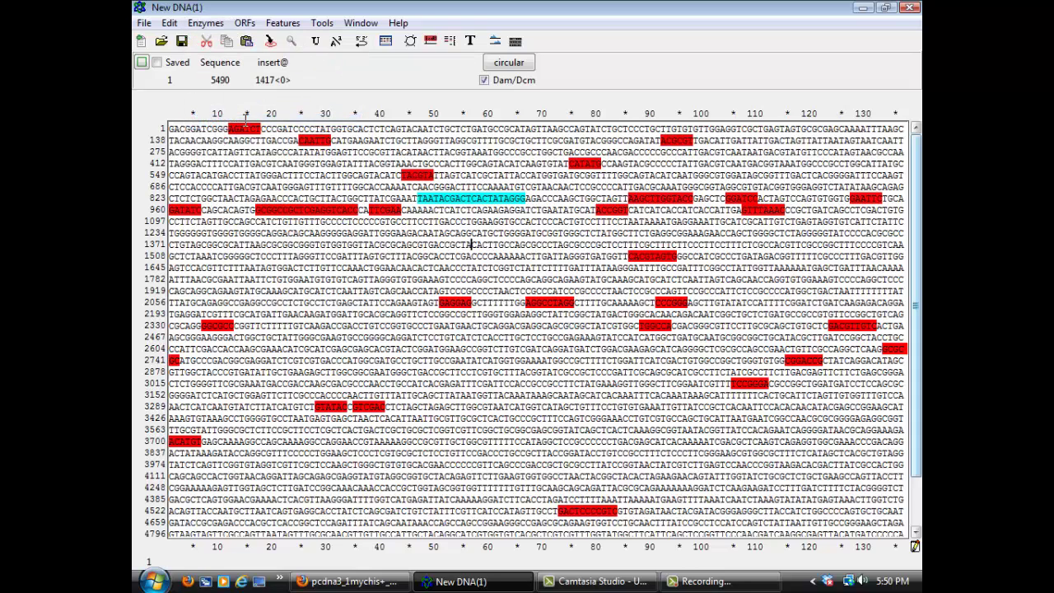
left_click(206, 23)
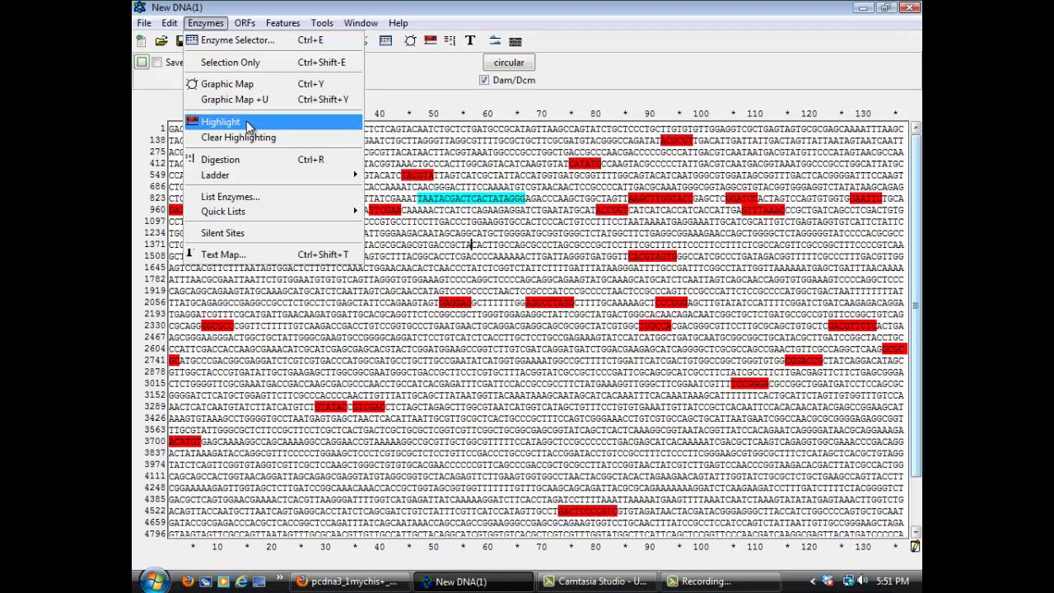
Examine the enzyme names and cut patterns of the highlighted restriction sites that follow the T7 promoter in the sequence.
left_click(590, 198)
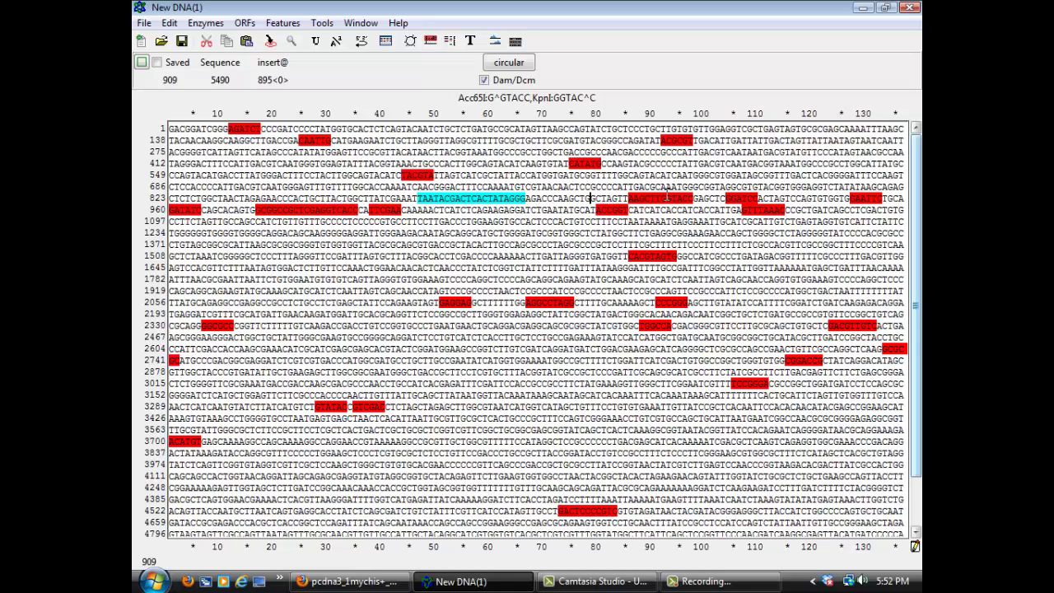
key("Right")
key("Right")
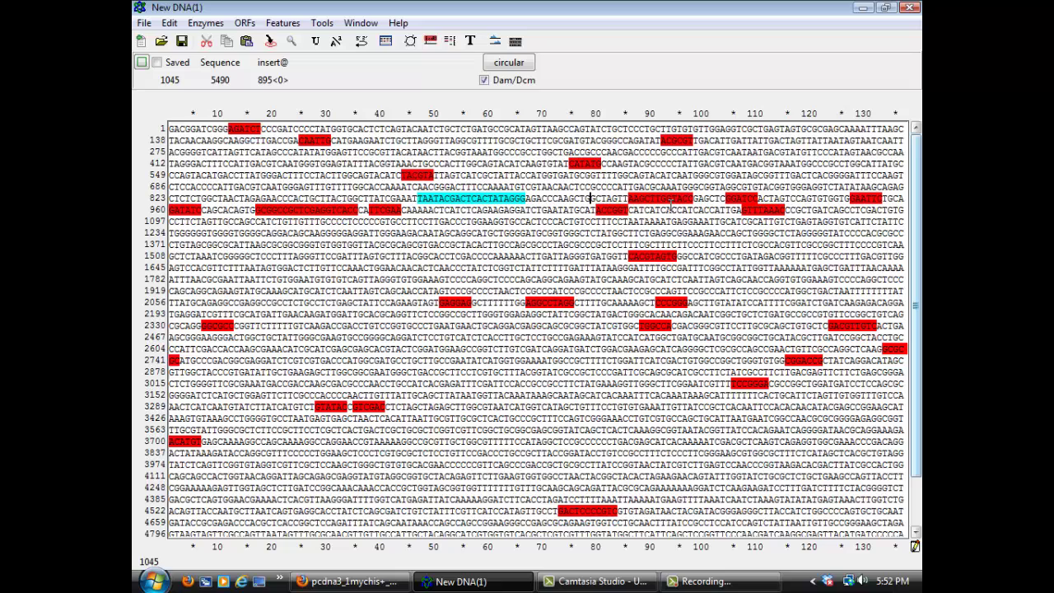
key("Right")
key("Right")
key("Right")
key("Right")
key("Right")
key("Right")
key("Right")
key("Right")
key("Right")
key("Right")
key("Right")
key("Right")
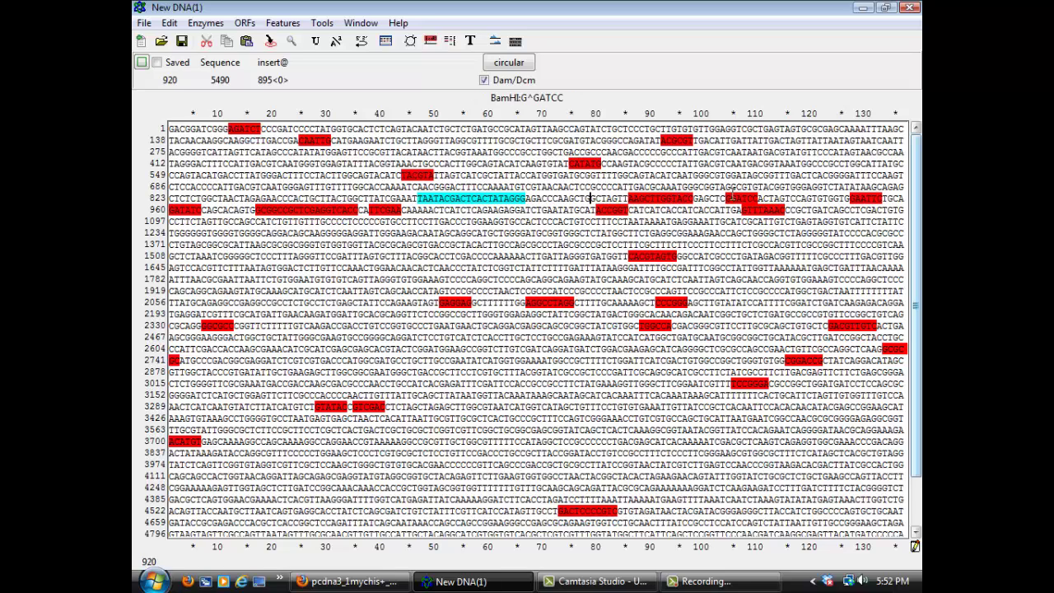
key("Right")
key("Right")
key("Right")
key("Right")
key("Right")
key("Right")
key("Right")
key("Right")
key("Right")
key("Right")
key("Right")
key("Right")
key("Right")
key("Right")
key("Right")
key("Right")
key("Right")
key("Right")
key("Right")
key("Right")
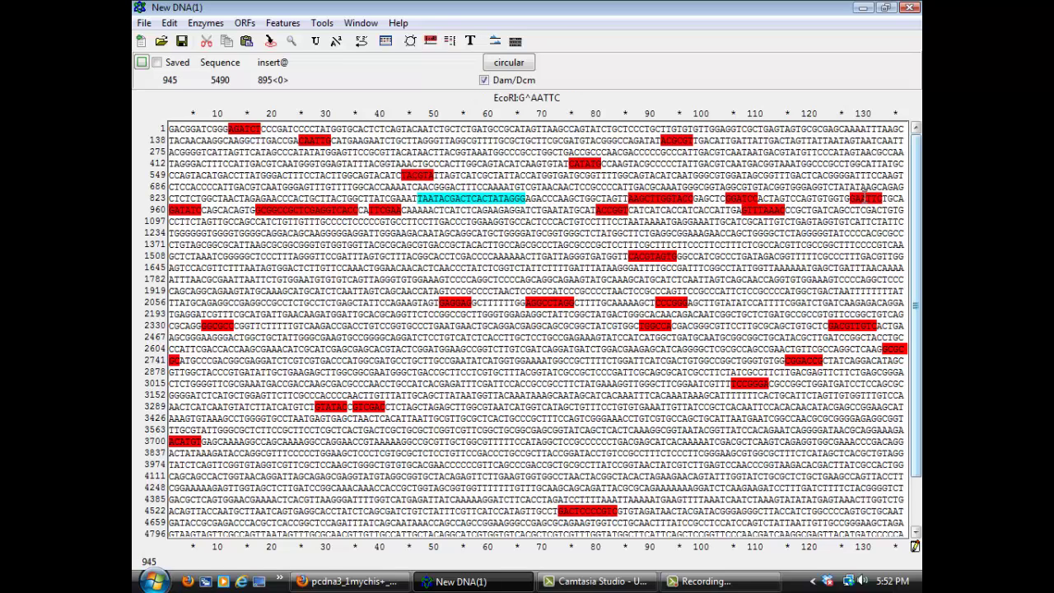
key("Right")
key("Right")
key("Right")
key("Right")
key("Right")
key("Right")
key("Right")
key("Right")
key("Right")
key("Right")
key("Right")
key("Right")
key("Right")
key("Right")
key("Right")
key("Right")
key("Right")
key("Right")
key("Right")
key("Right")
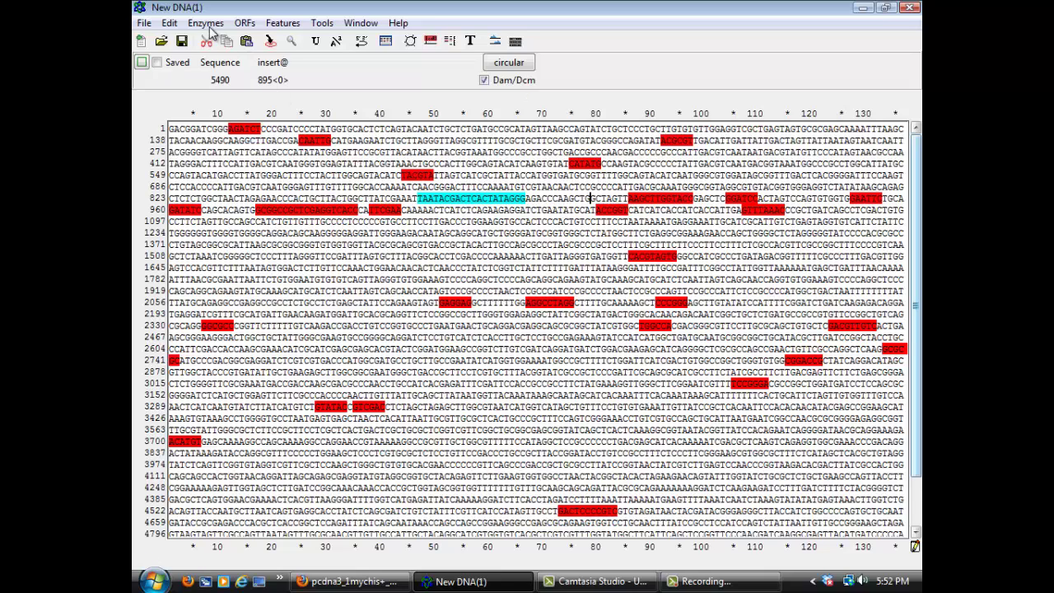
Switch to Firefox and read through the feature descriptions on the ApE plasmid editor web page down to the wiki link.
left_click(380, 581)
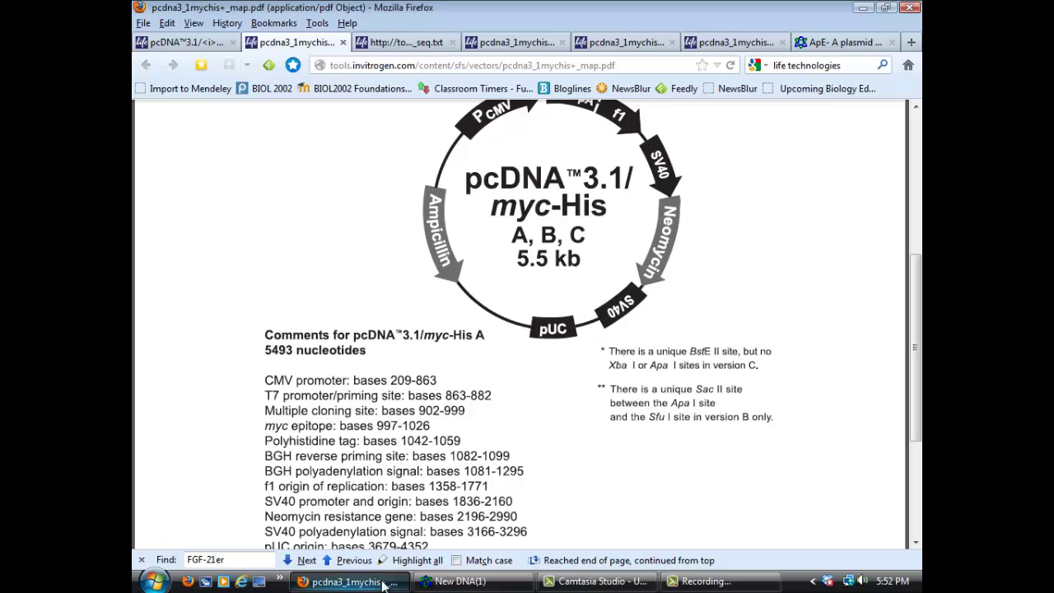
left_click(842, 42)
scroll(510, 216, "down", 5)
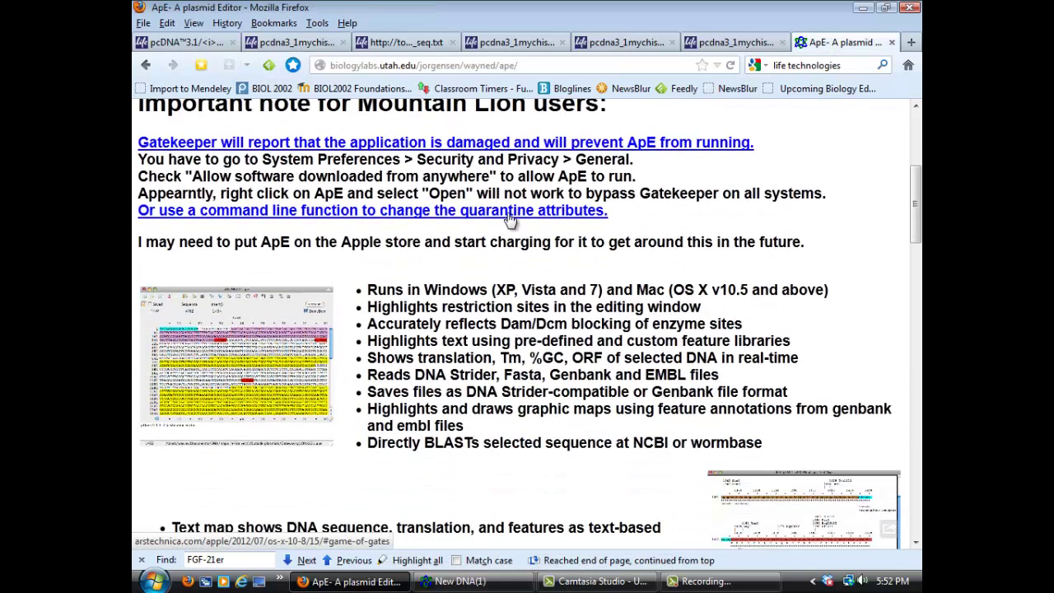
scroll(510, 215, "down", 6)
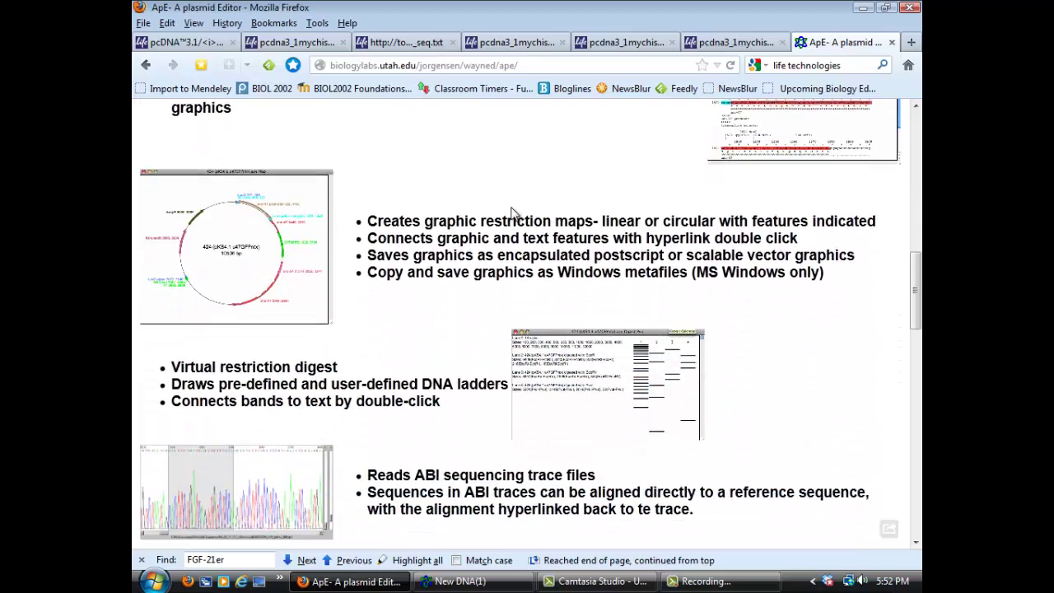
scroll(511, 213, "down", 5)
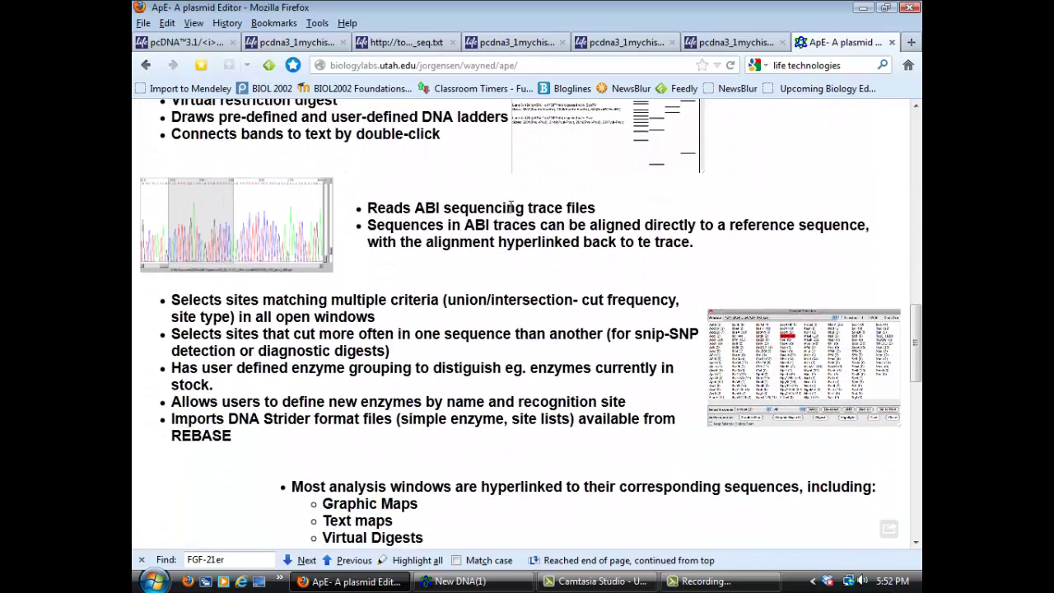
scroll(511, 206, "down", 7)
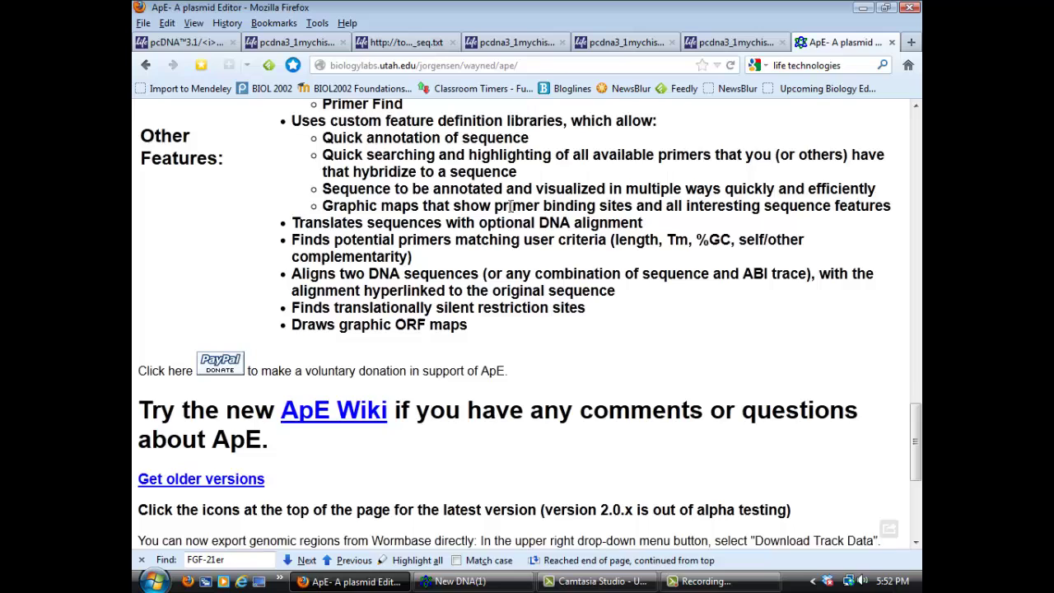
scroll(511, 206, "down", 1)
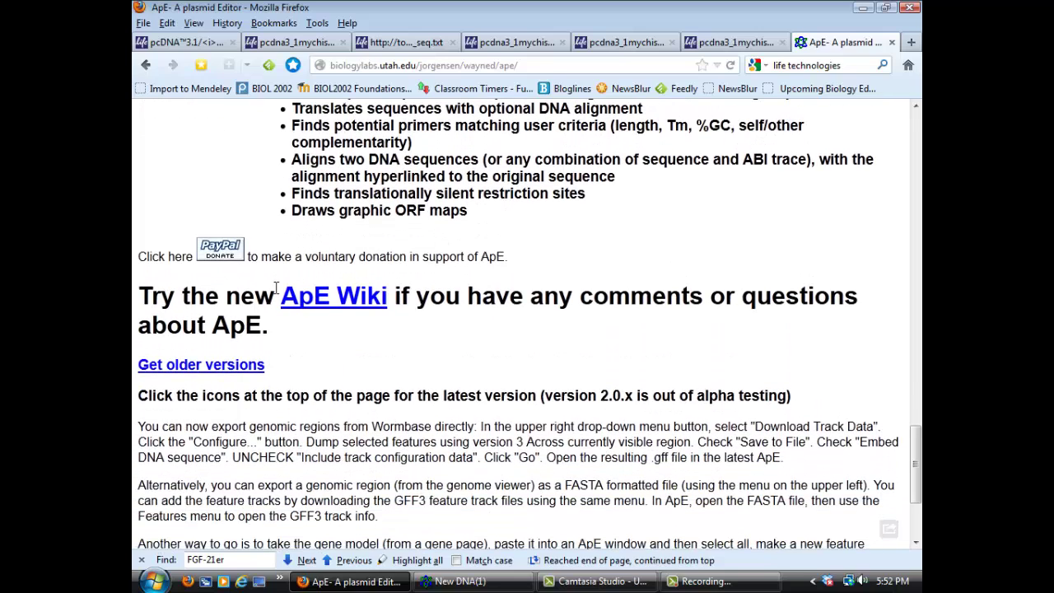
Open the ApE Wiki and view the help topics listed on its home page.
left_click(354, 301)
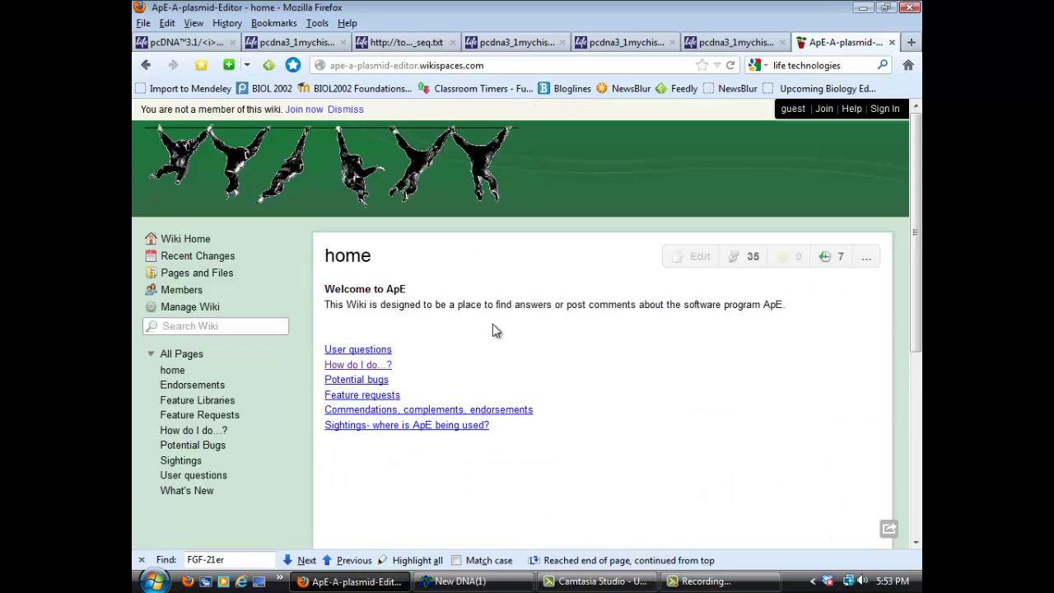
scroll(494, 329, "down", 1)
scroll(617, 285, "up", 1)
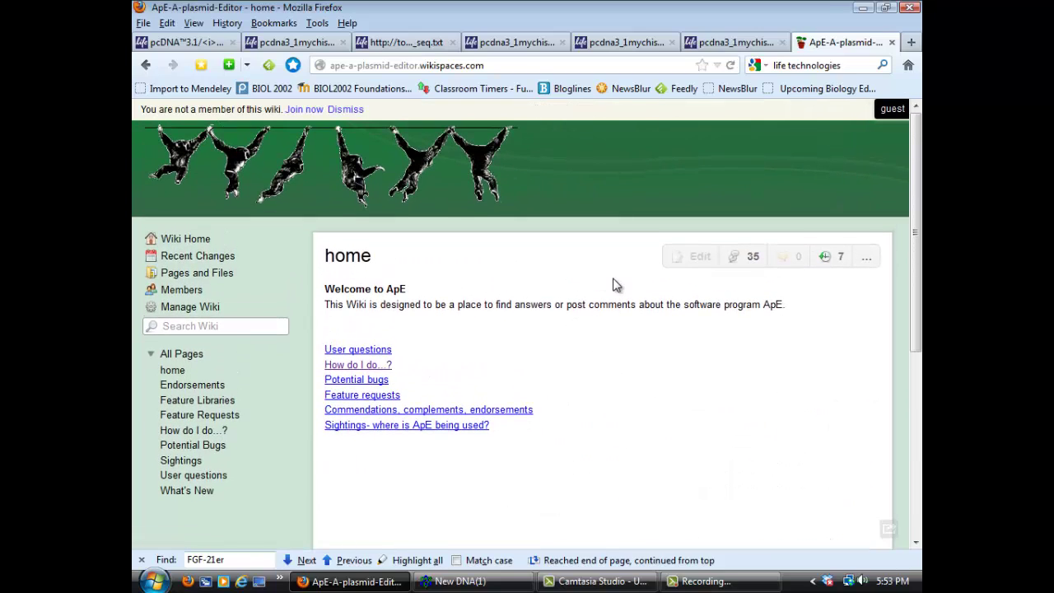